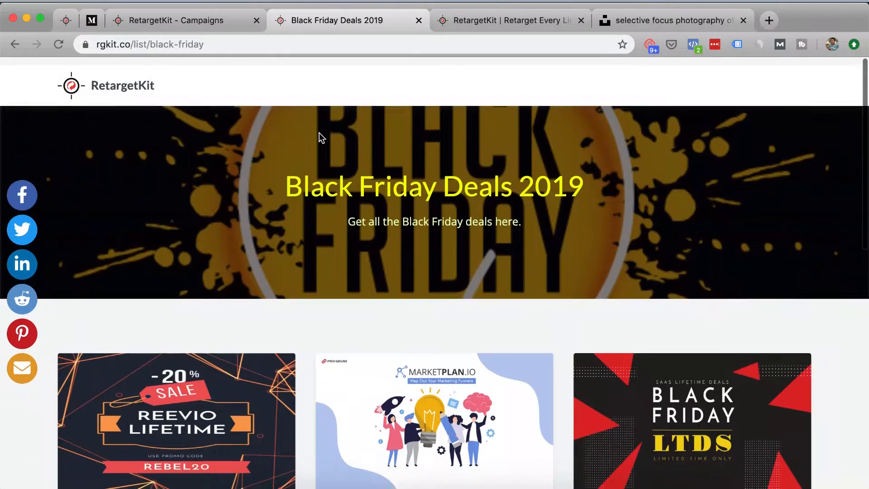
# - Look through the deal cards on the published Black Friday Deals 2019 list page
pyautogui.scroll(-1, 319, 132)
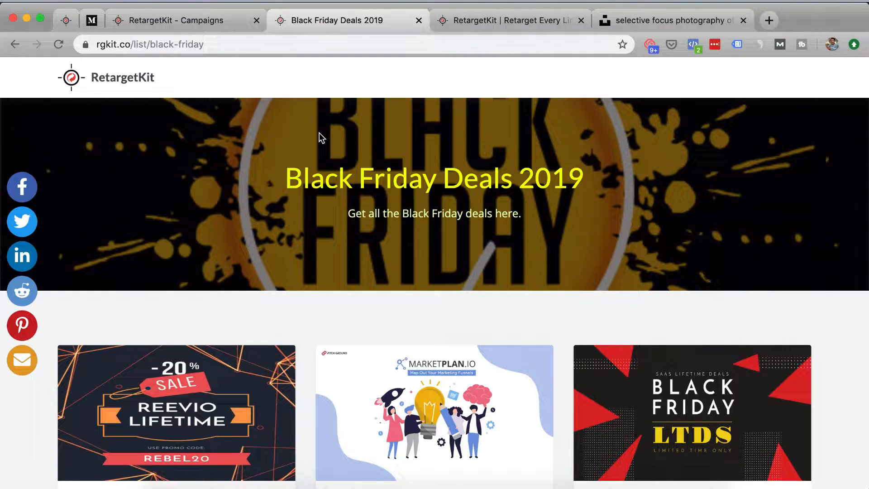
pyautogui.scroll(-5, 319, 132)
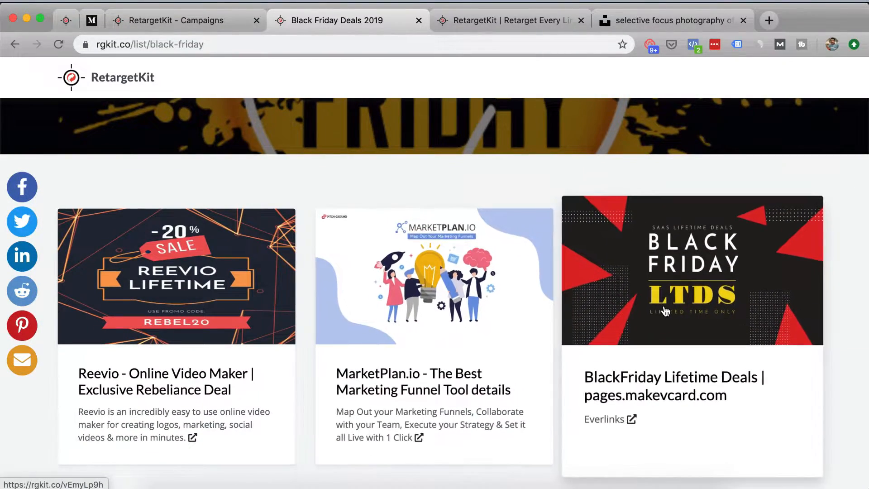
pyautogui.scroll(-1, 665, 312)
pyautogui.scroll(-8, 666, 312)
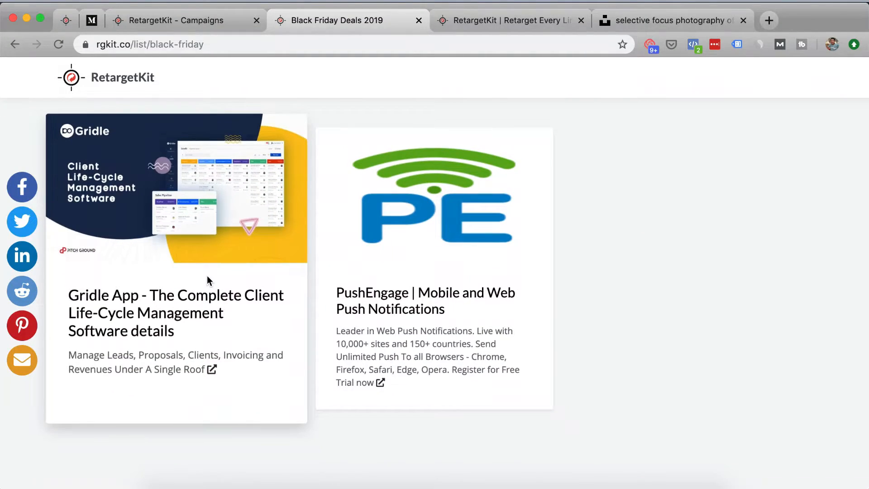
pyautogui.scroll(9, 208, 275)
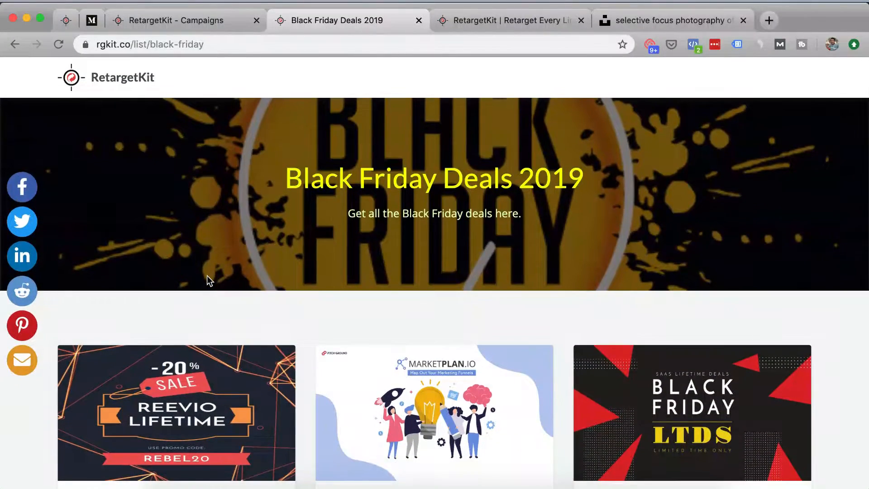
# - Start a new campaign in RetargetKit with the first existing brand and skip the custom domain
pyautogui.click(211, 20)
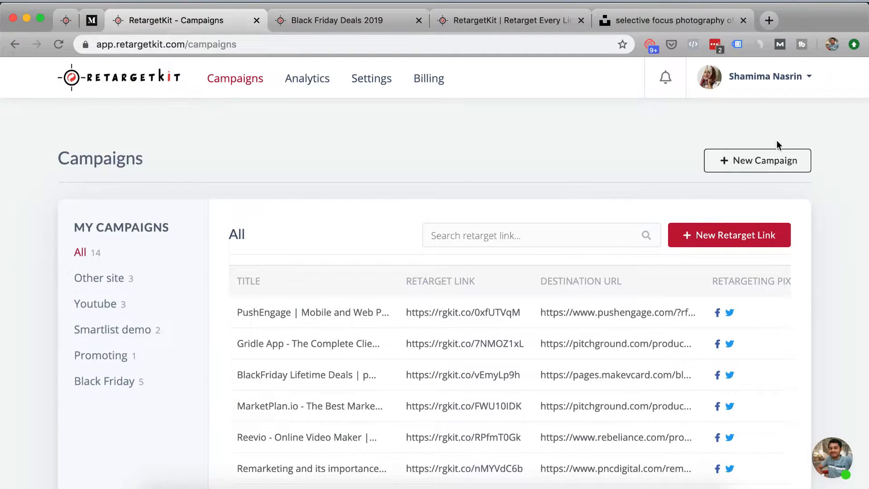
pyautogui.click(786, 160)
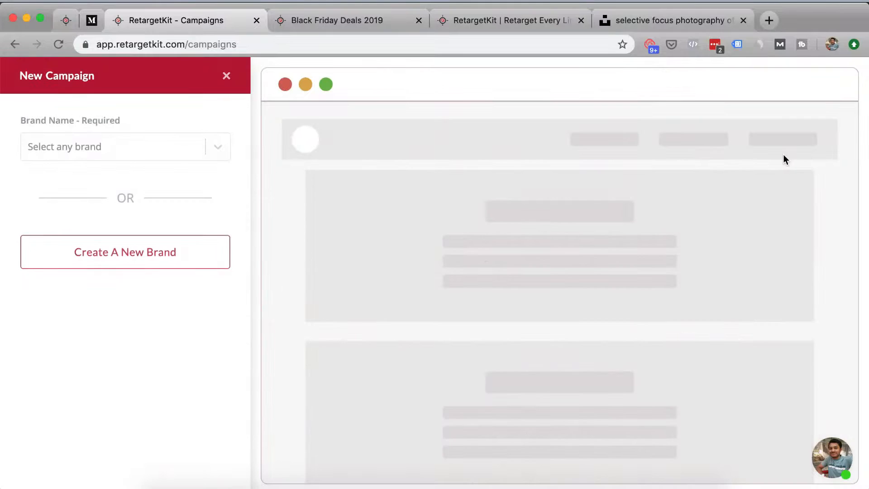
pyautogui.click(181, 145)
pyautogui.click(166, 176)
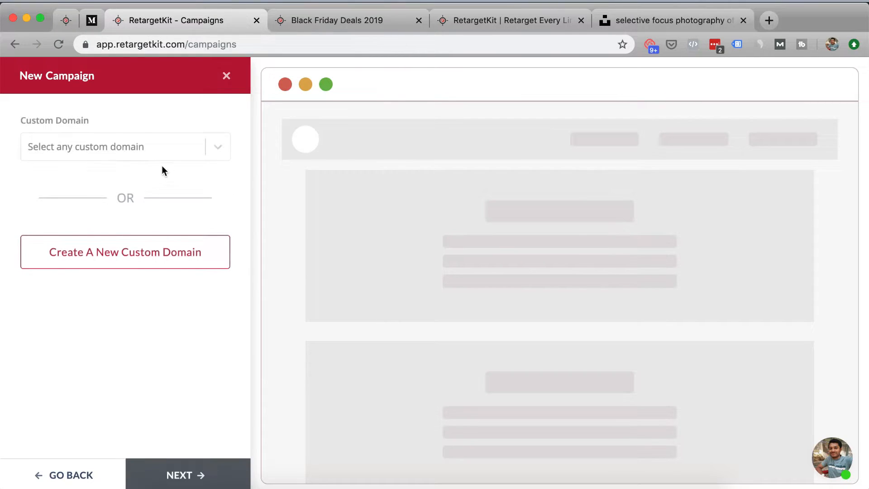
pyautogui.click(196, 469)
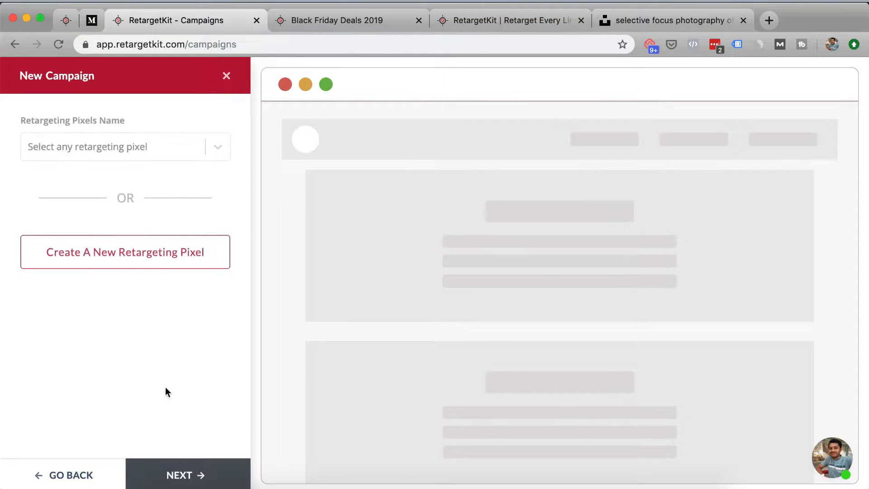
# - Add the facebook and google analytics retargeting pixels to the campaign and continue to the campaign details
pyautogui.click(117, 147)
pyautogui.click(104, 176)
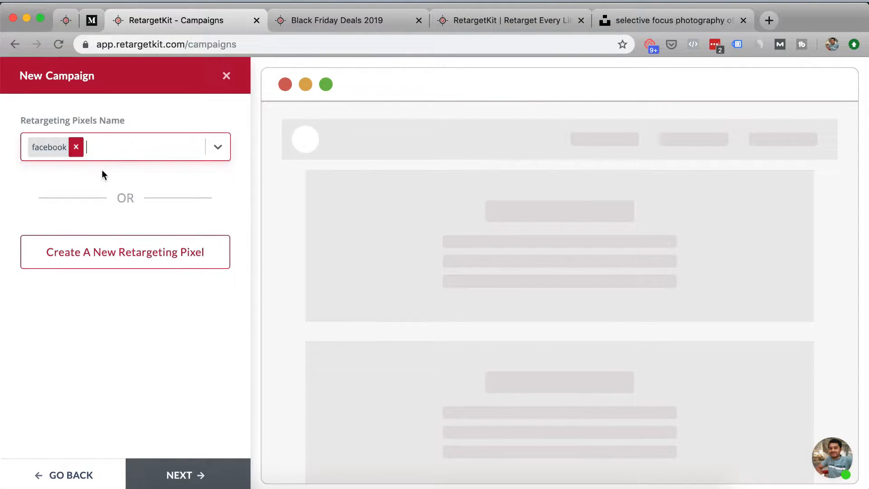
pyautogui.click(141, 145)
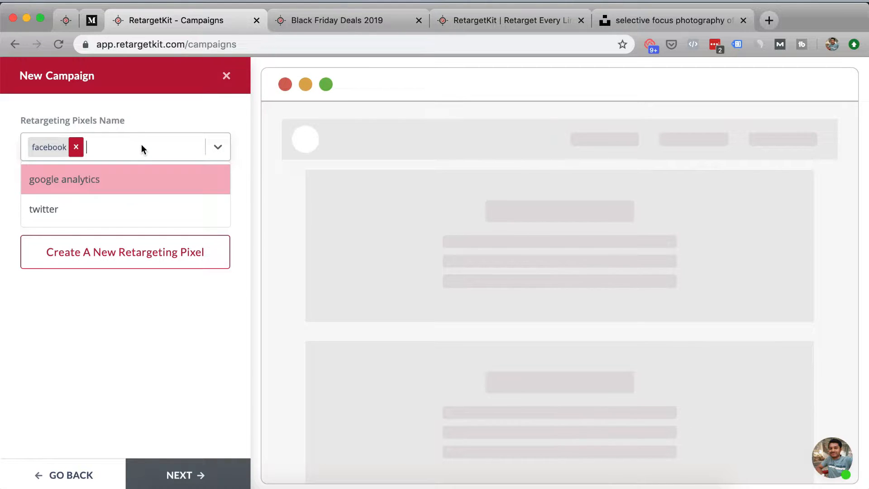
pyautogui.click(128, 191)
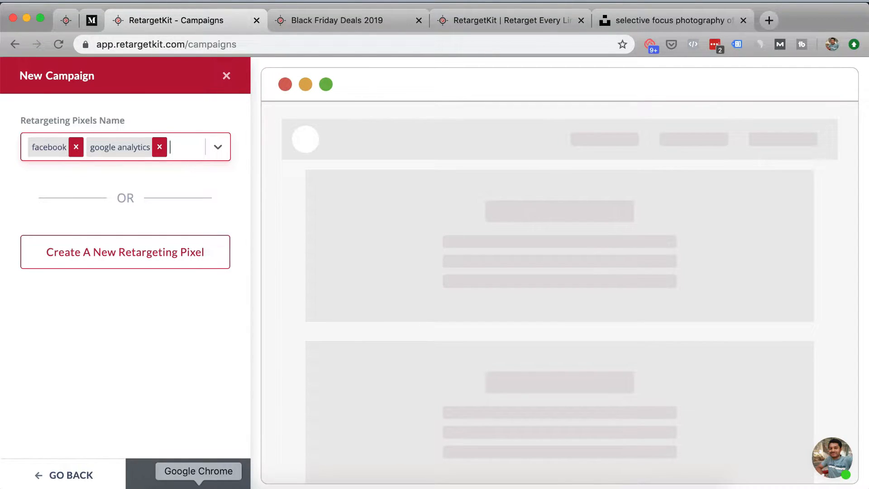
pyautogui.click(196, 484)
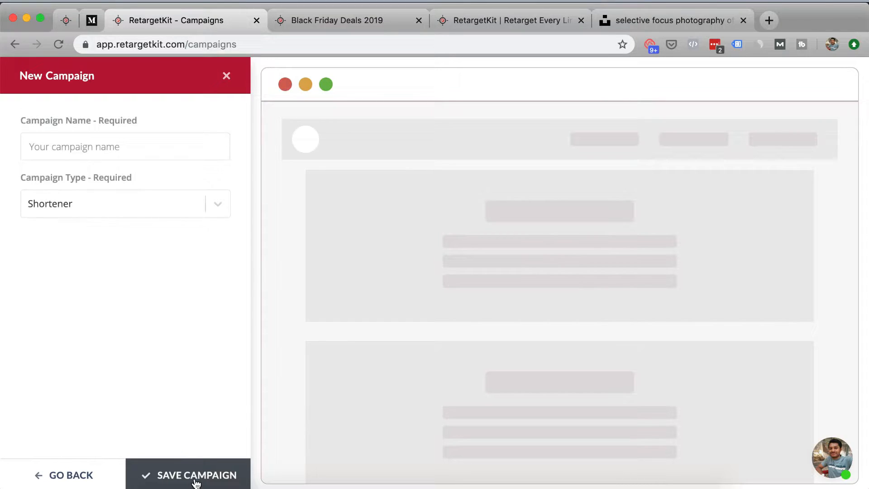
# - Name the campaign "Sample" and set its campaign type to SmartList
pyautogui.write('Sample')
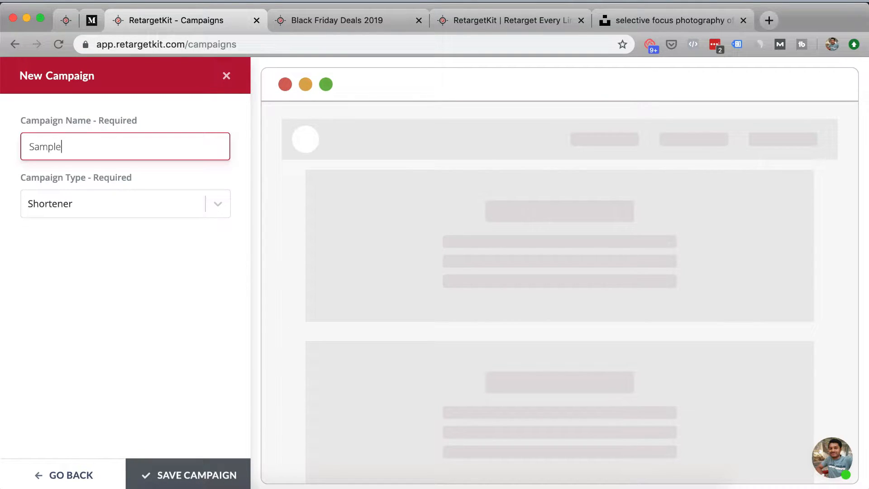
pyautogui.click(128, 202)
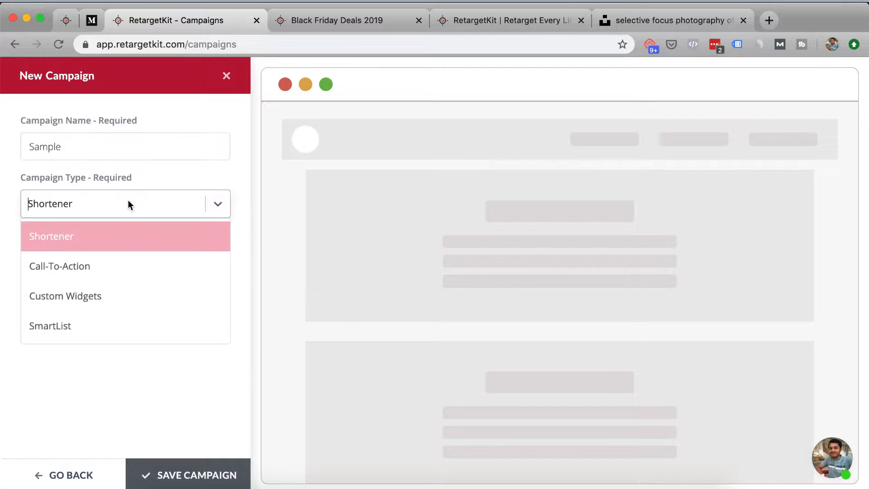
pyautogui.click(70, 322)
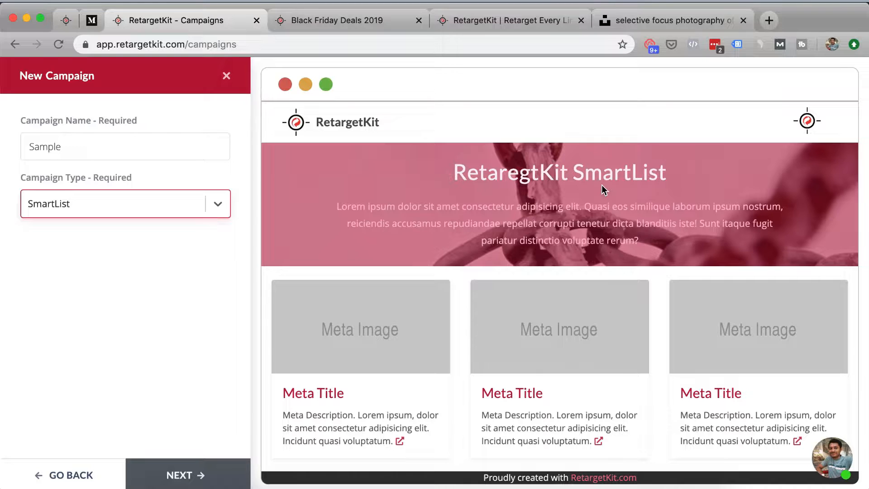
pyautogui.moveTo(450, 172); pyautogui.dragTo(660, 164)
pyautogui.click(529, 216)
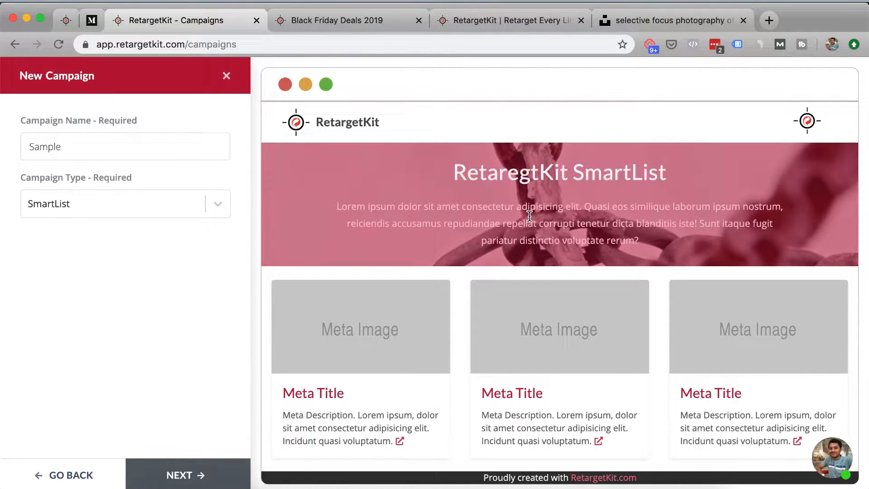
pyautogui.scroll(-1, 530, 216)
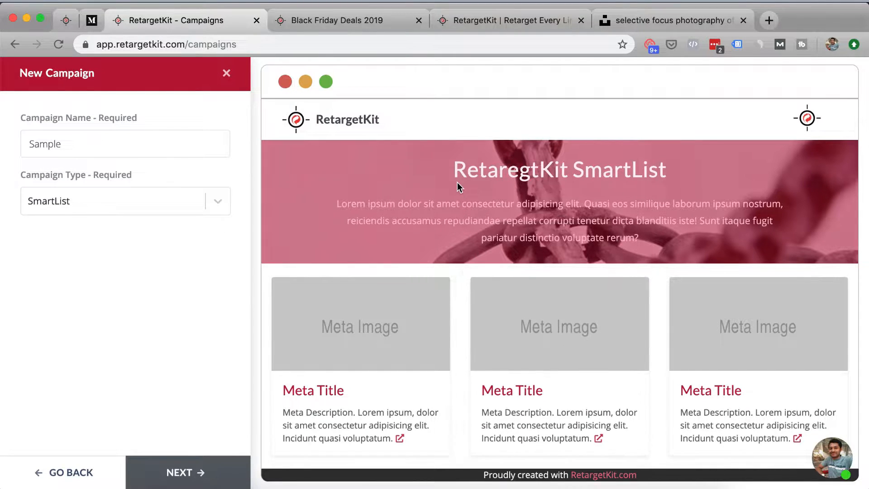
# - Proceed to the SmartList content settings and enter the slug "Sample" and the title "Sample Test"
pyautogui.click(197, 476)
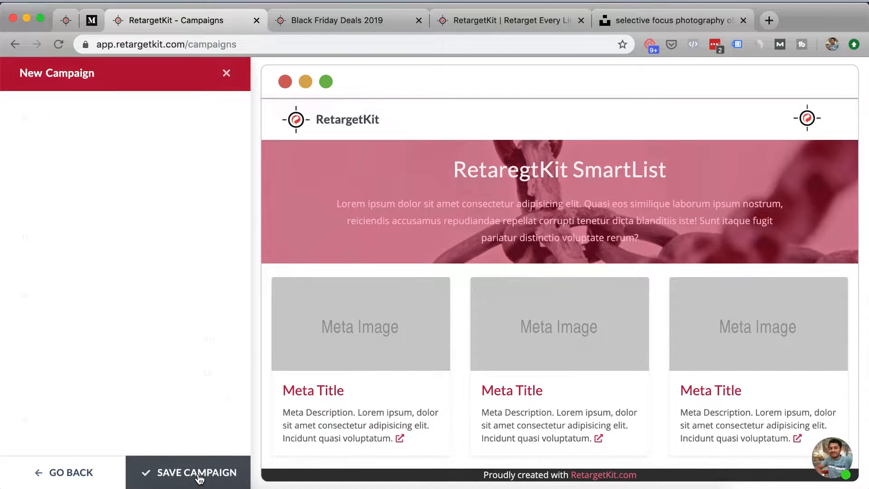
pyautogui.click(179, 141)
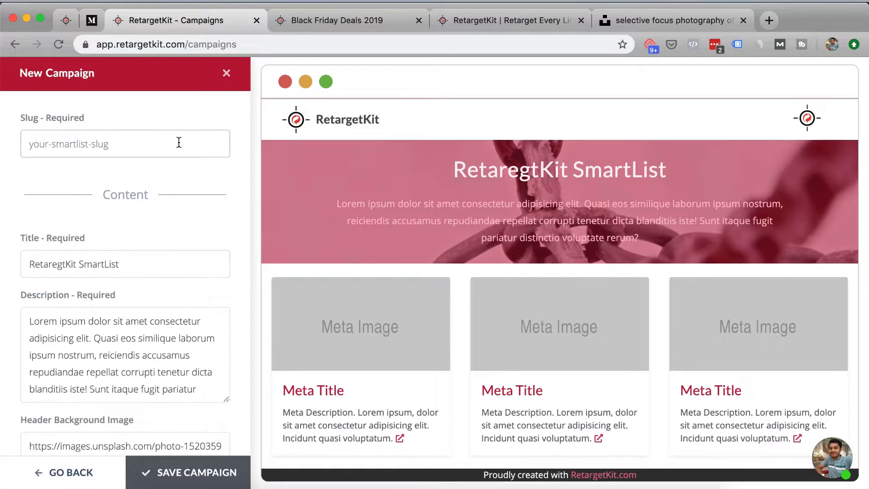
pyautogui.write('Sample')
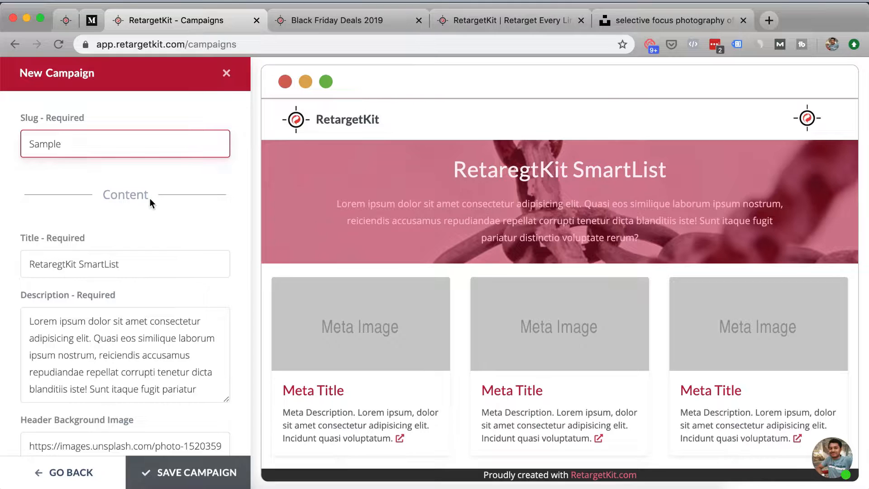
pyautogui.click(132, 260)
pyautogui.press('super+a')
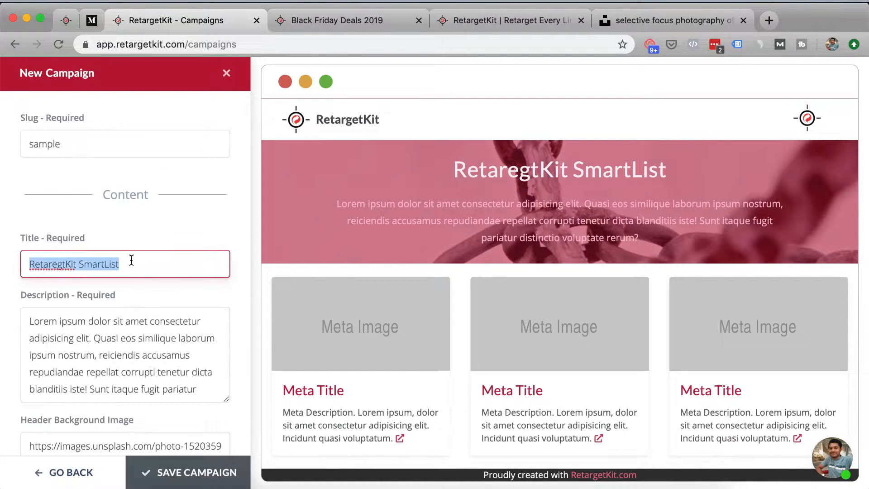
pyautogui.write('Sampl')
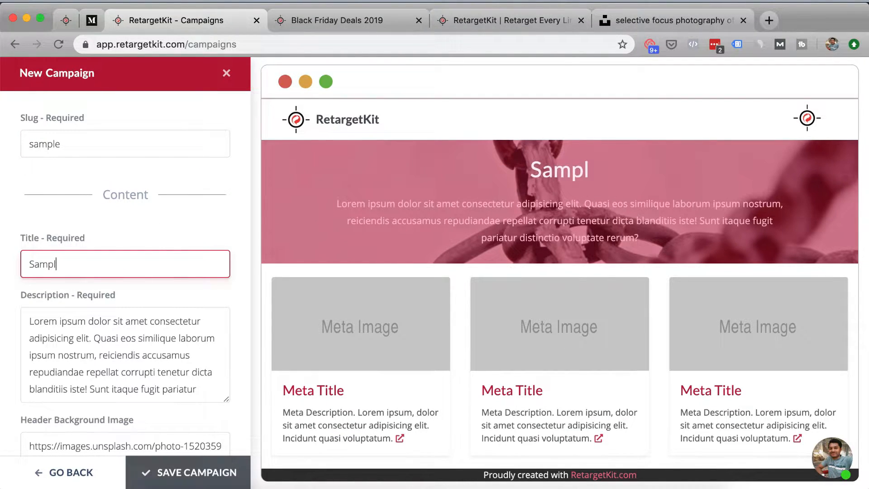
pyautogui.write('e Test')
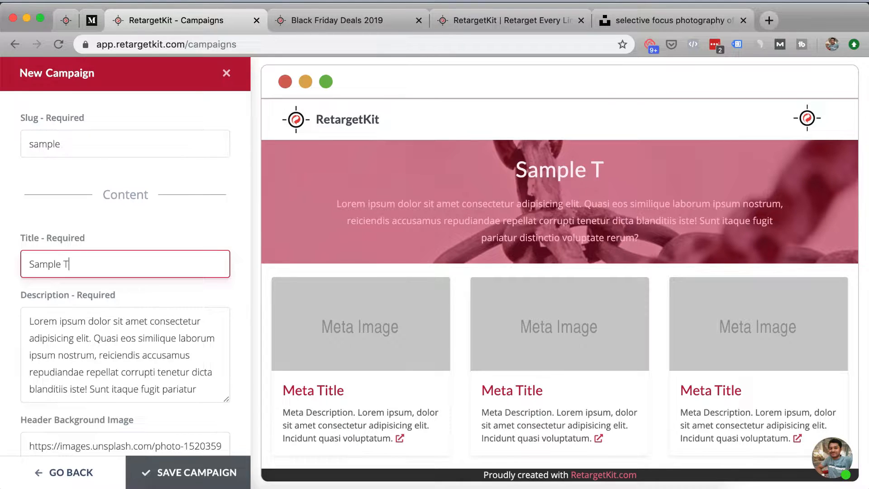
# - Replace the SmartList description with "This is a sample test"
pyautogui.click(82, 340)
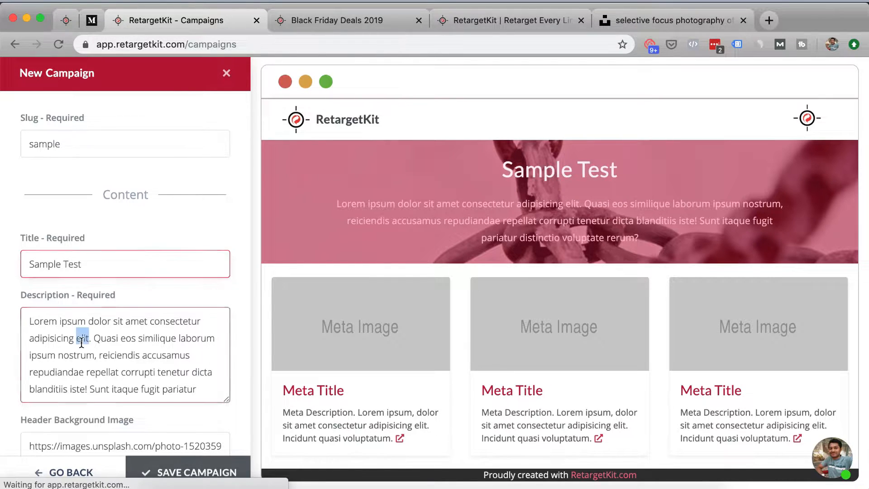
pyautogui.press('super+a')
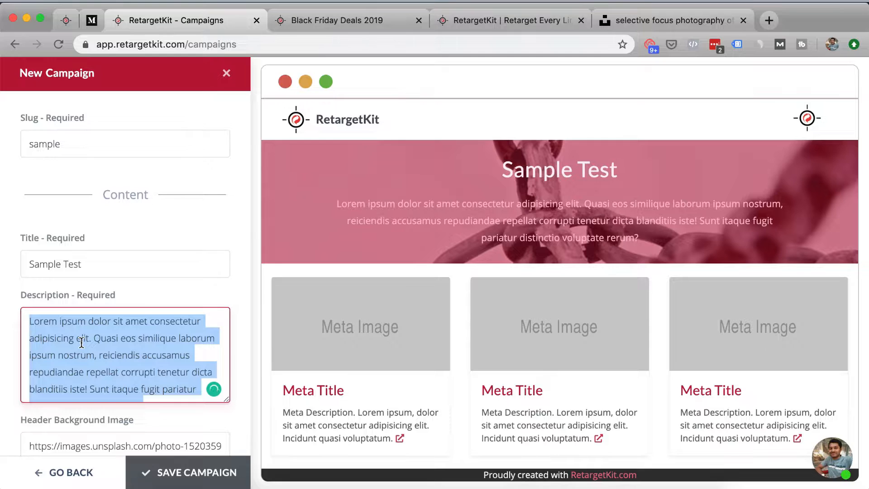
pyautogui.write('This is a sample ')
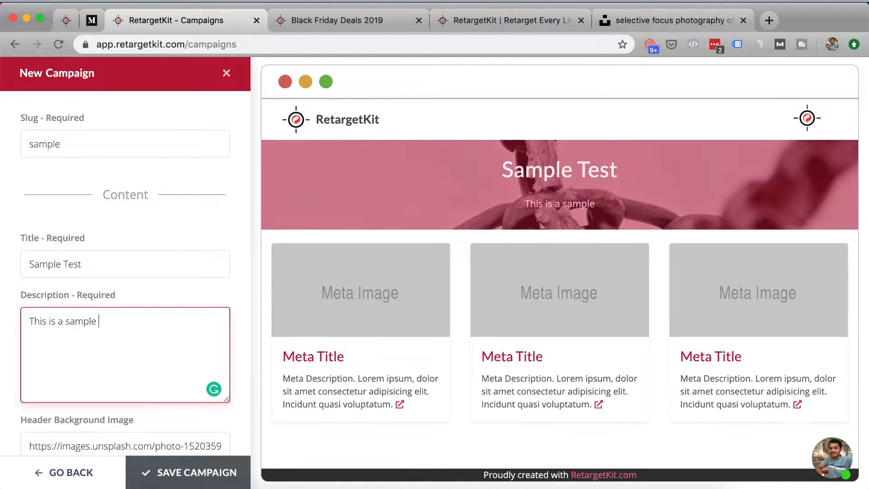
pyautogui.write('test')
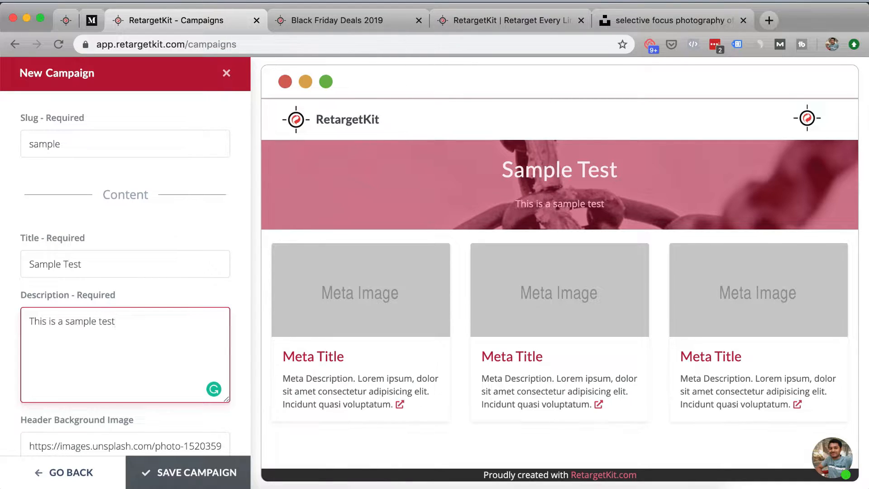
# - Copy the image address of the teal confetti photo on Unsplash and use it as the SmartList's header background image
pyautogui.scroll(-5, 76, 316)
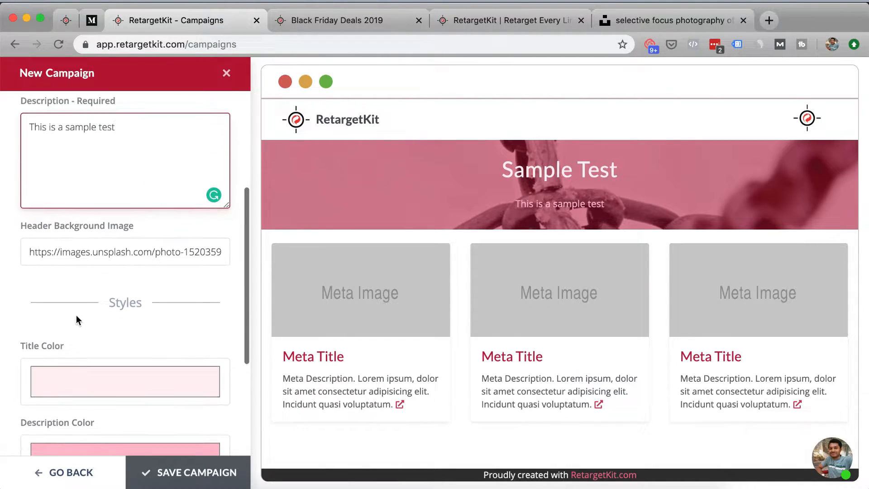
pyautogui.click(132, 245)
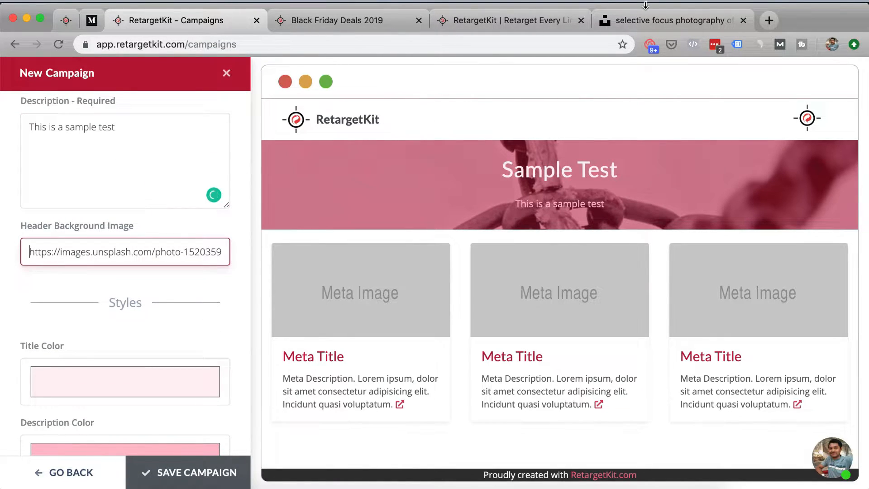
pyautogui.click(658, 17)
pyautogui.rightClick(437, 199)
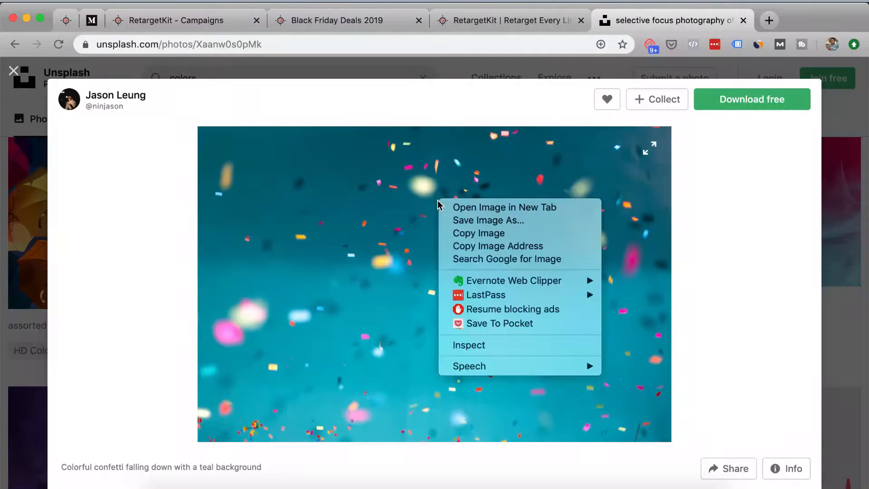
pyautogui.click(480, 245)
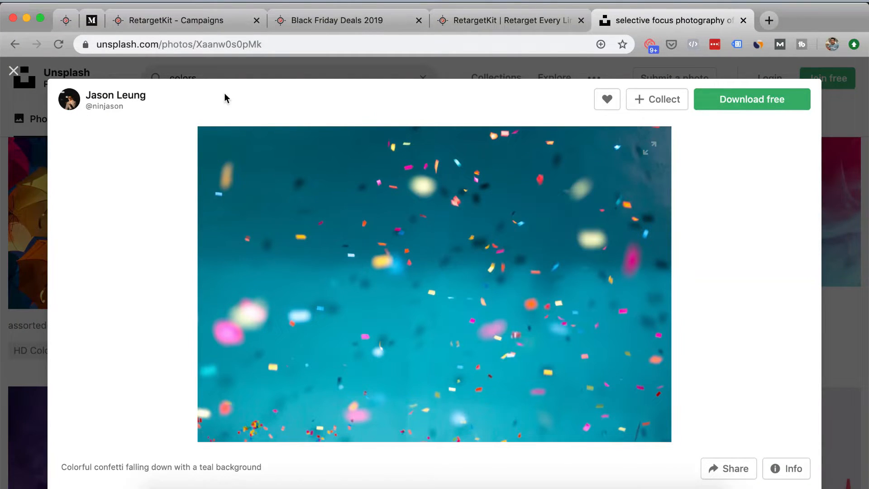
pyautogui.click(217, 21)
pyautogui.tripleClick(185, 251)
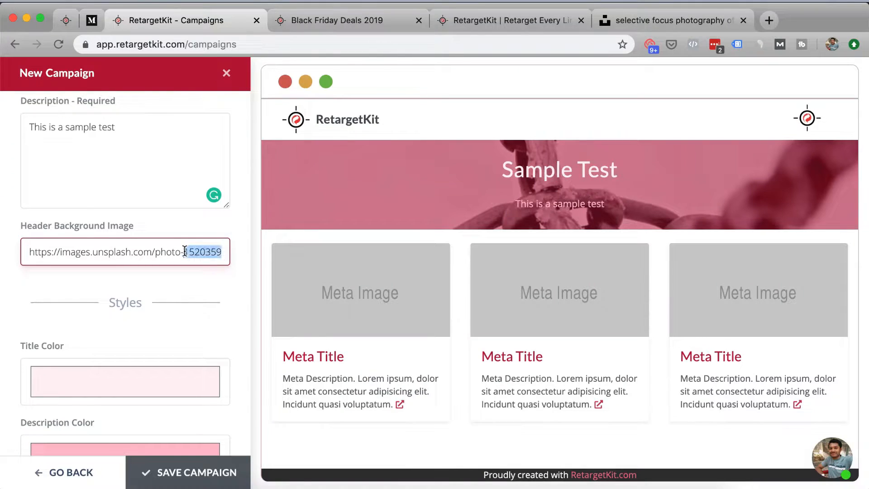
pyautogui.hotkey('ctrl', 'v')
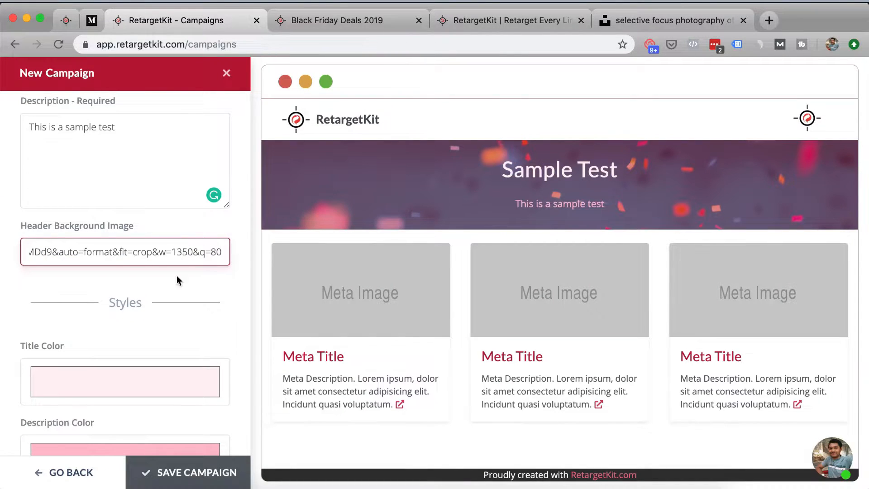
# - Set the SmartList's title color to white, #FFFFFF
pyautogui.scroll(-3, 164, 319)
pyautogui.click(181, 290)
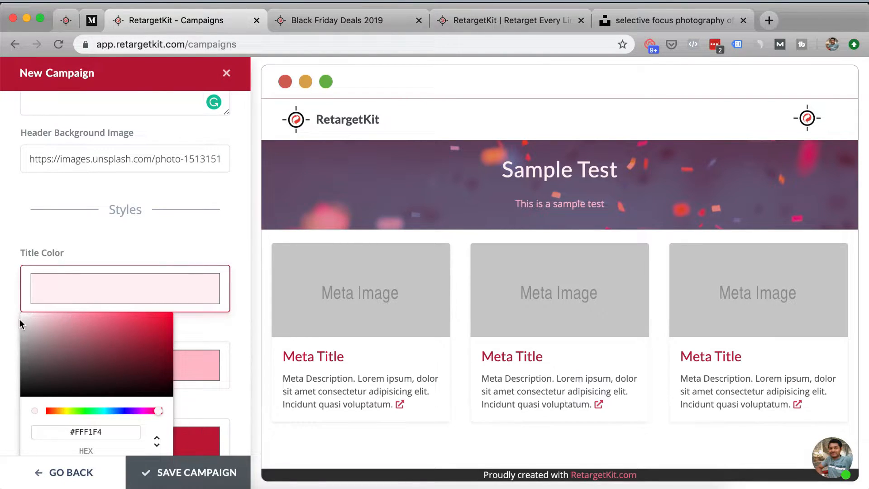
pyautogui.moveTo(28, 313); pyautogui.dragTo(15, 310)
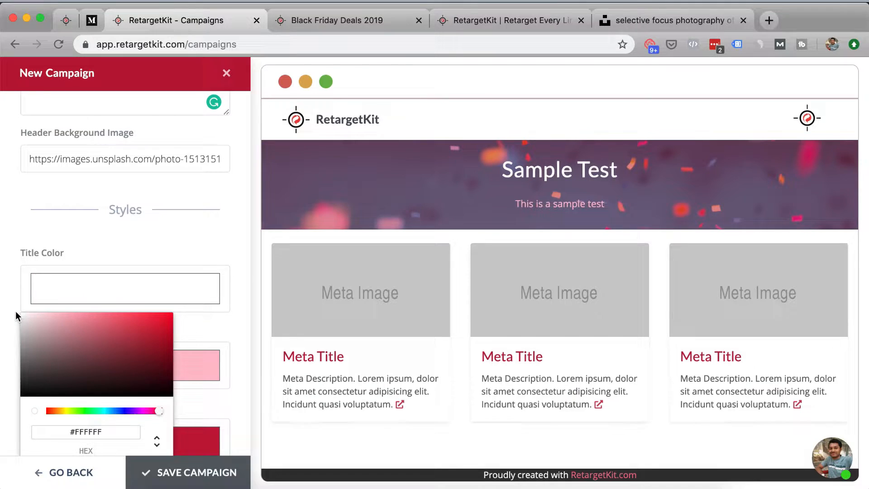
# - Lighten the SmartList's description color to a very pale pink, #FDEEF1
pyautogui.click(123, 284)
pyautogui.click(150, 361)
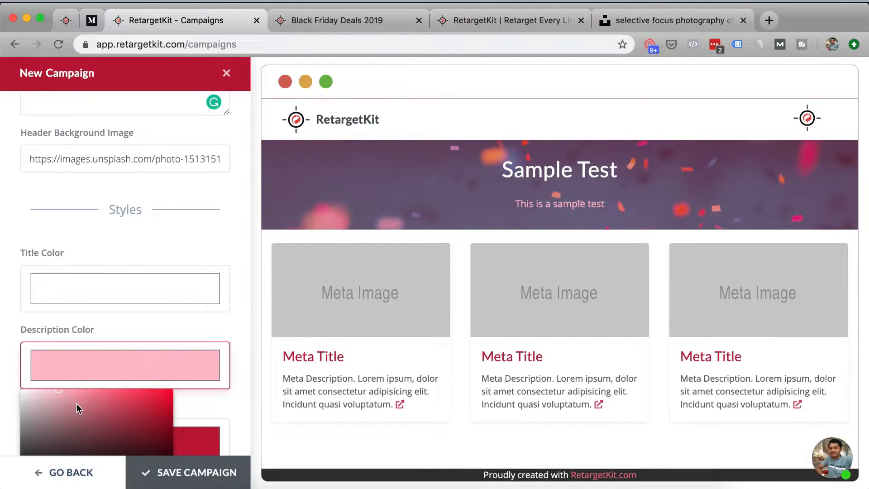
pyautogui.moveTo(34, 395); pyautogui.dragTo(30, 390)
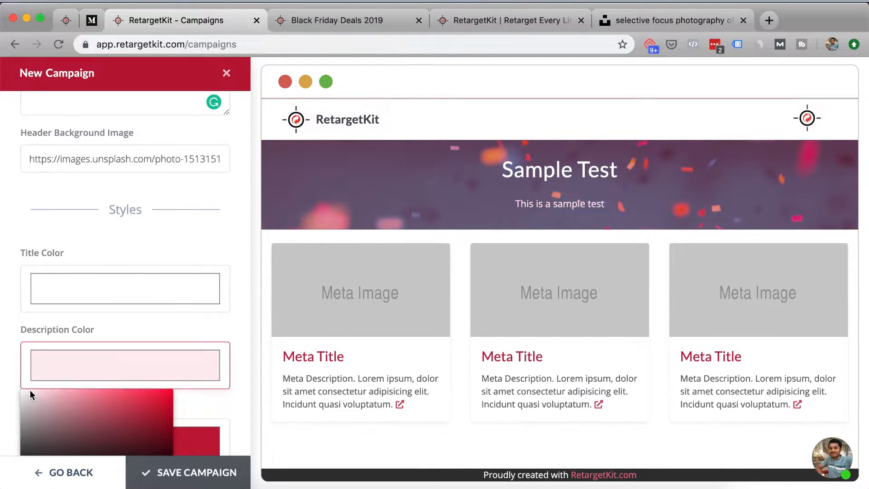
pyautogui.click(127, 367)
# - Change the SmartList's header background color from the red hue to teal
pyautogui.scroll(-3, 127, 368)
pyautogui.click(127, 368)
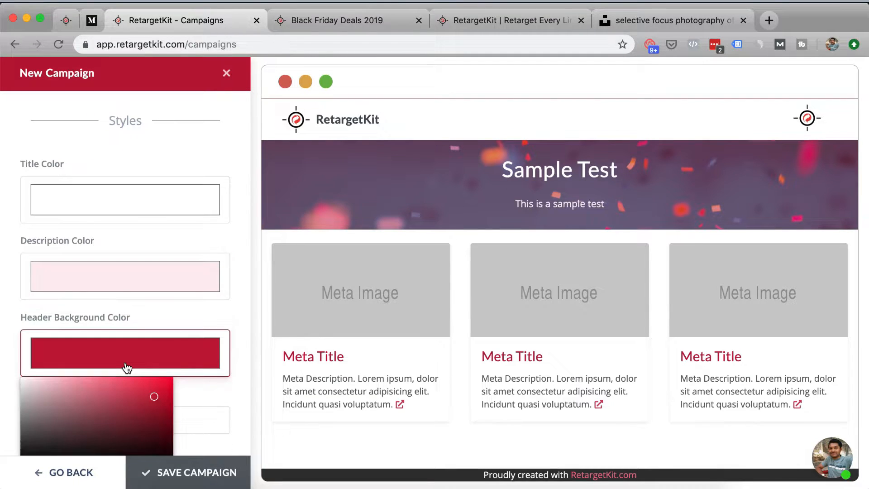
pyautogui.scroll(-2, 127, 368)
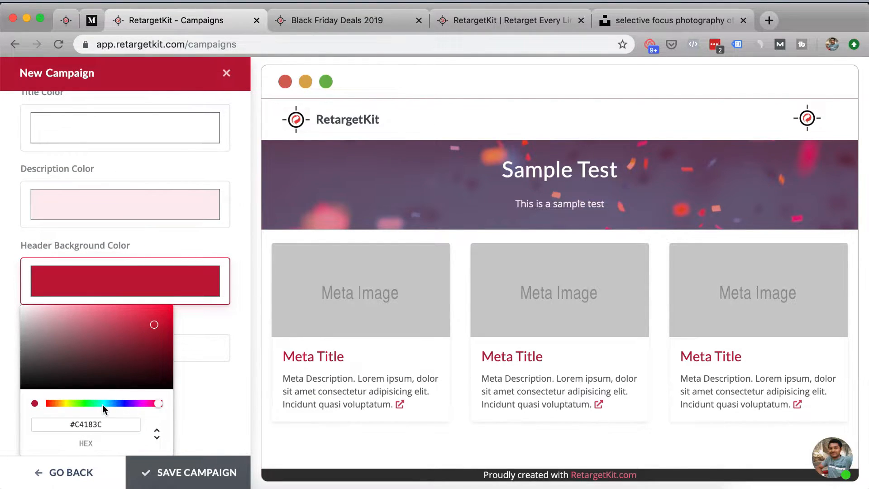
pyautogui.click(102, 403)
pyautogui.click(145, 286)
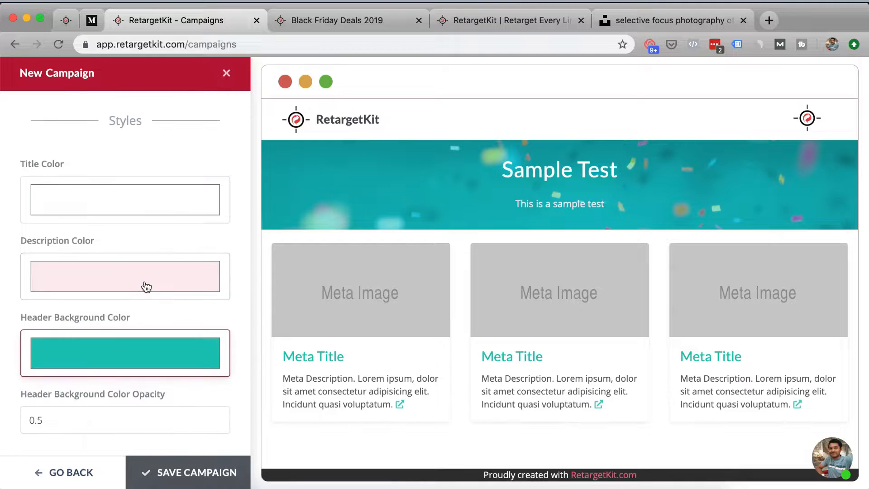
# - Try different header background color opacities and set the value to 0.2
pyautogui.click(136, 424)
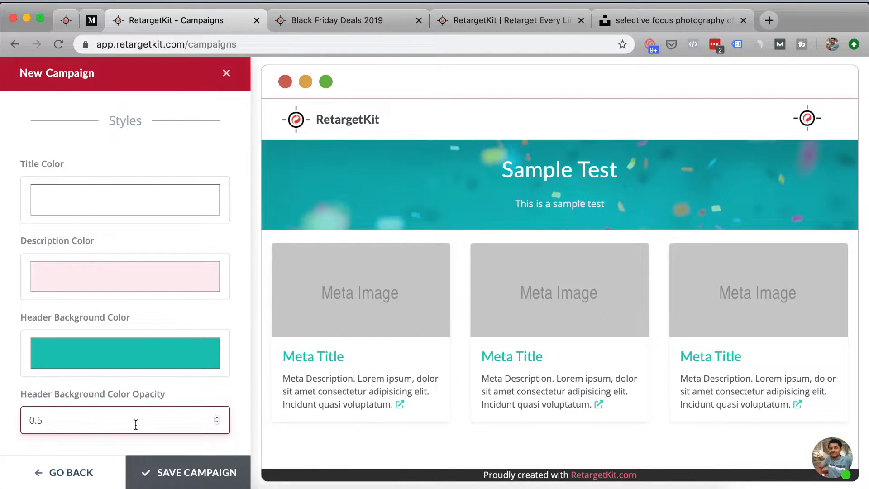
pyautogui.press('Down')
pyautogui.press('Down')
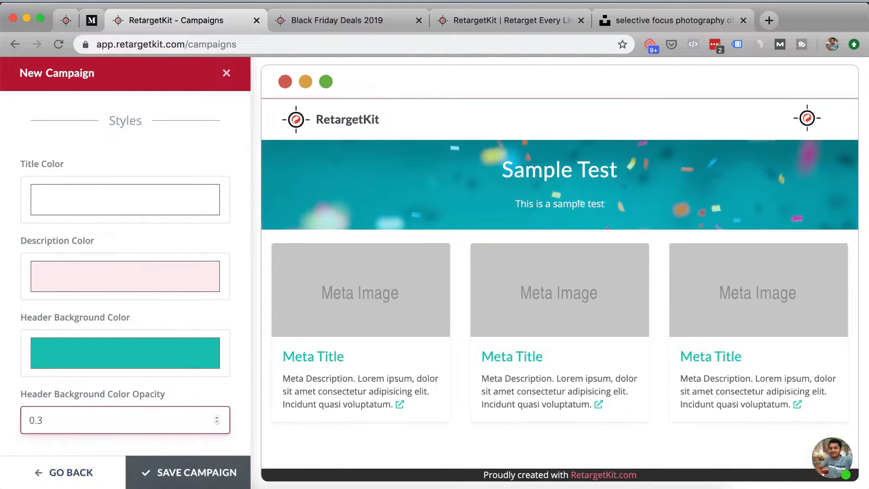
pyautogui.press('Up')
pyautogui.press('Up')
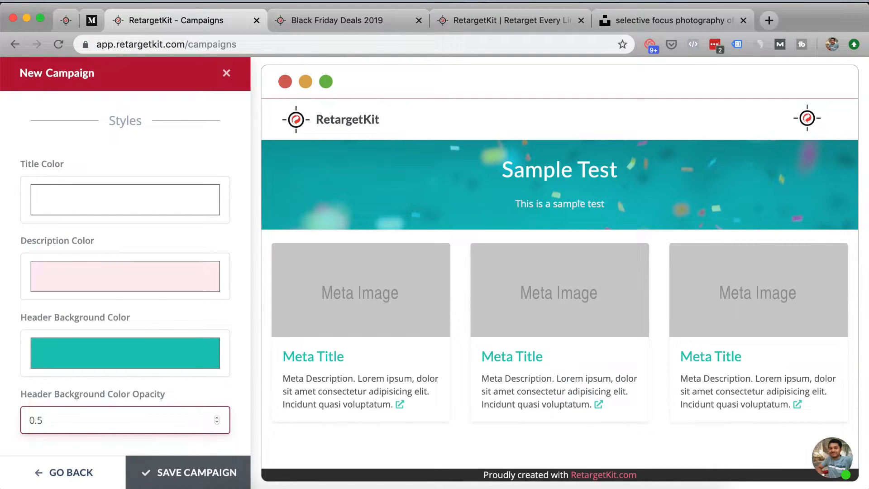
pyautogui.press('BackSpace')
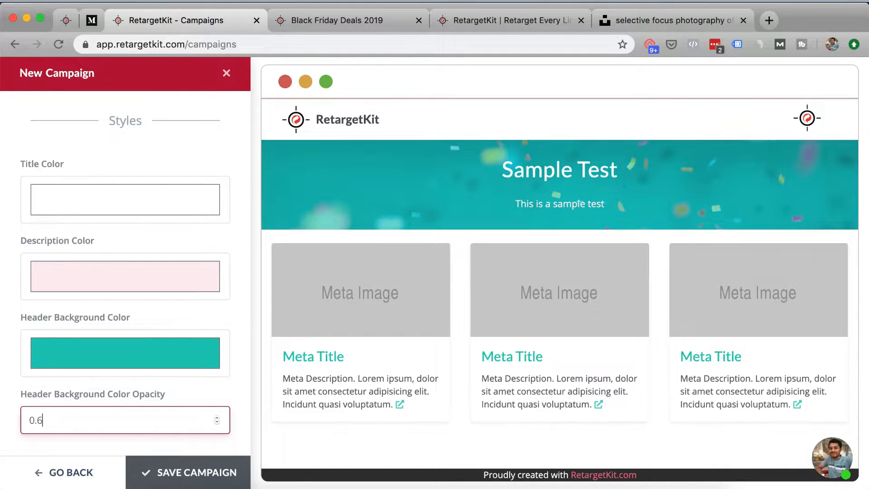
pyautogui.write('2')
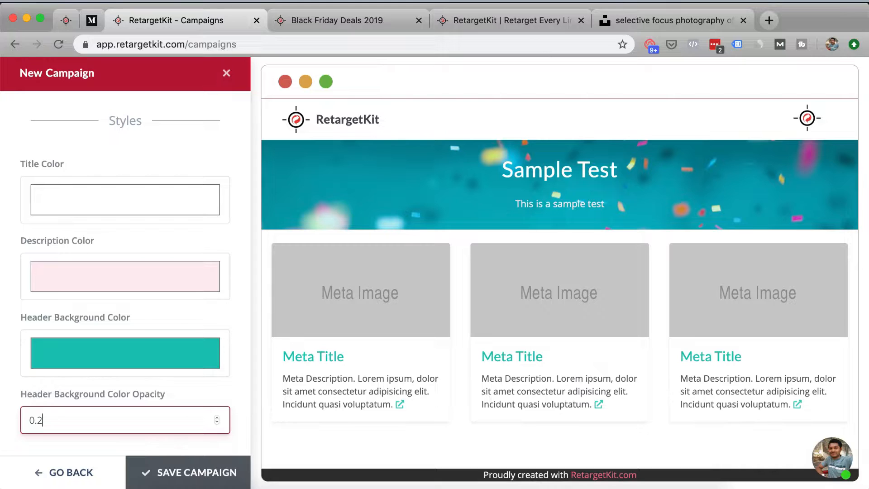
# - Set the SmartList's description color to white, #FFFFFF, and save the campaign
pyautogui.click(192, 275)
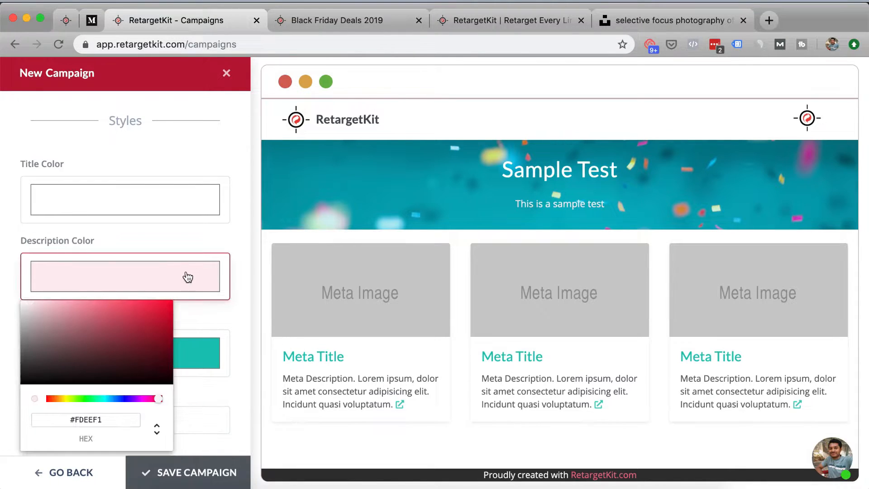
pyautogui.moveTo(33, 320); pyautogui.dragTo(21, 300)
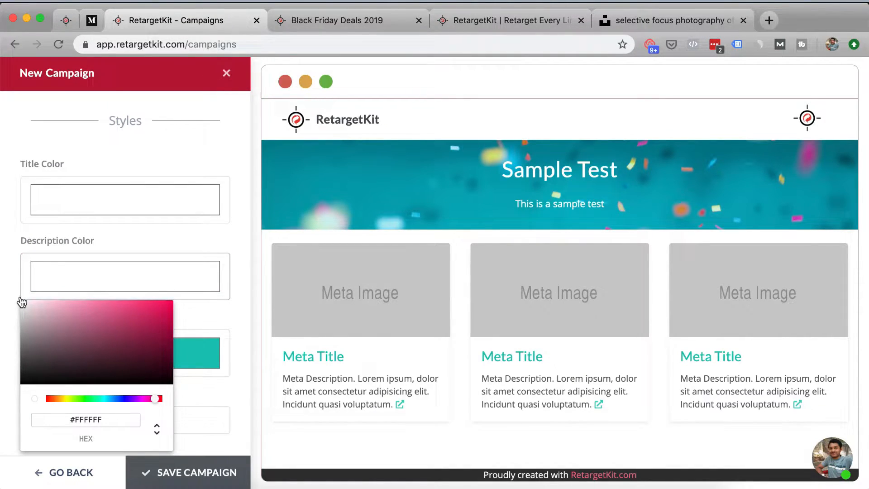
pyautogui.click(204, 275)
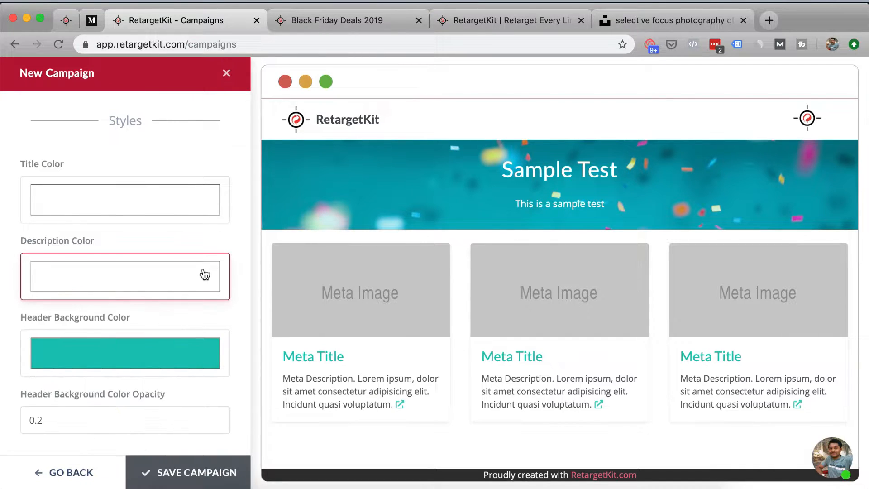
pyautogui.click(196, 472)
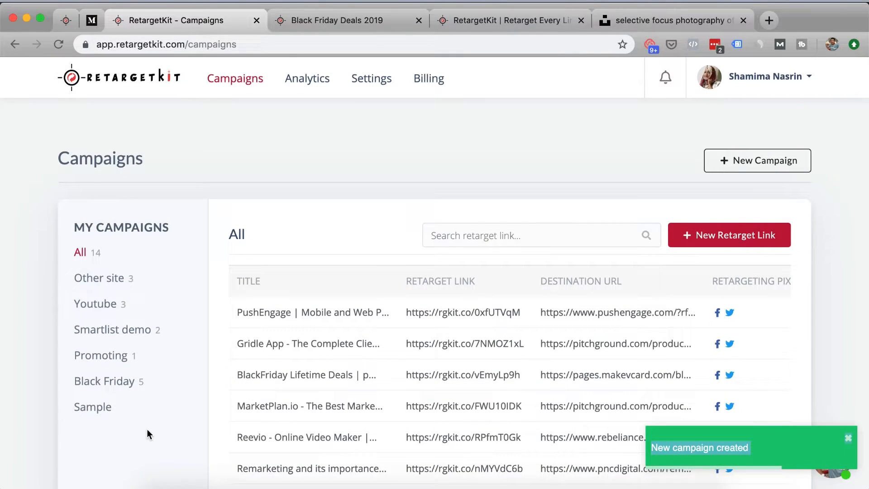
pyautogui.click(109, 412)
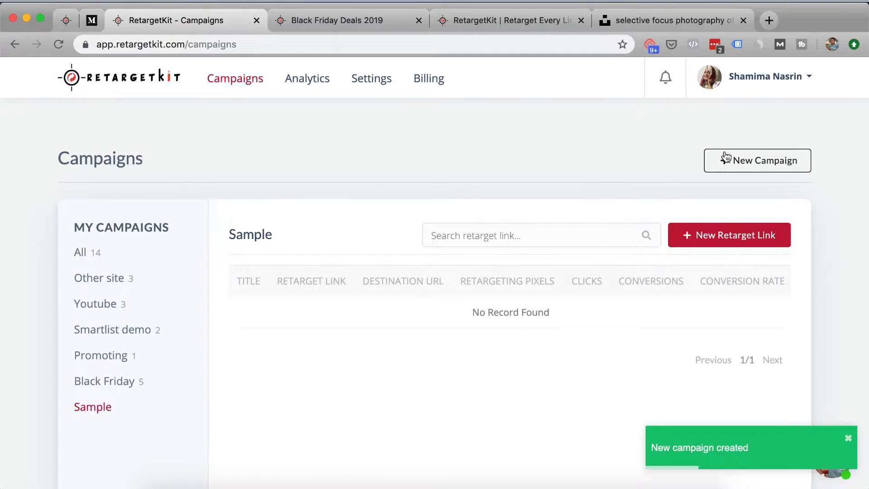
pyautogui.click(730, 240)
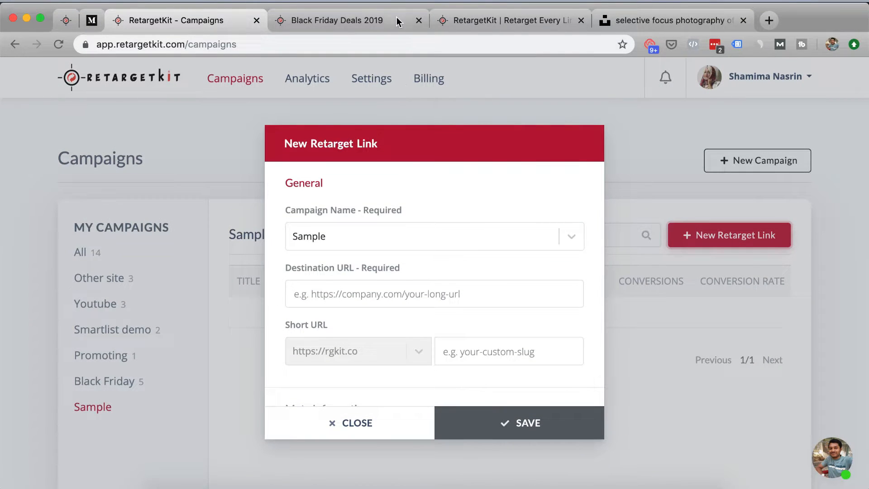
pyautogui.click(486, 18)
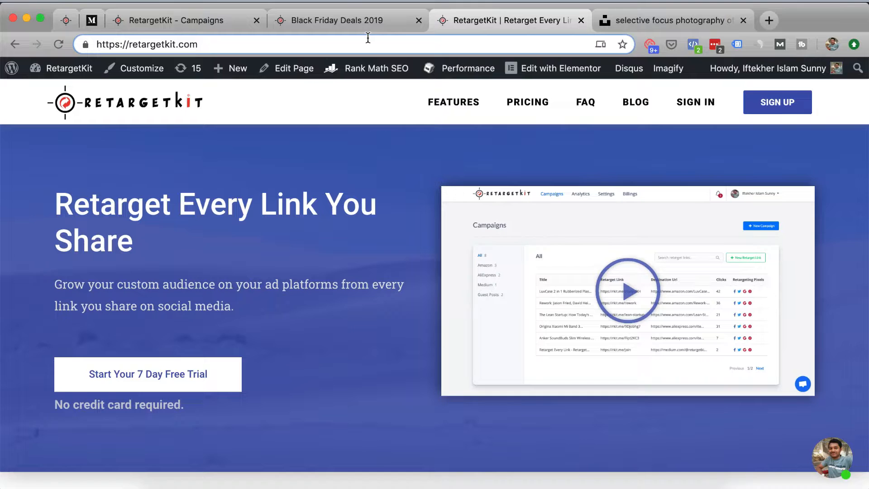
pyautogui.click(368, 38)
pyautogui.press('super+c')
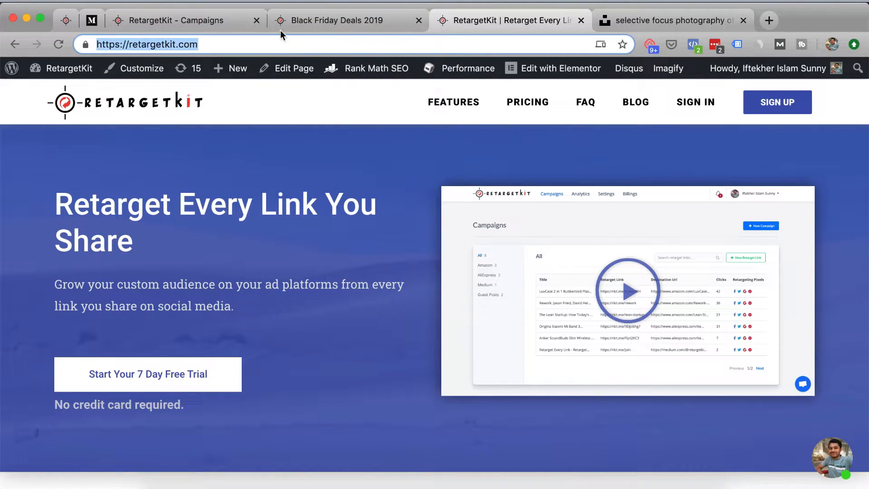
pyautogui.click(222, 20)
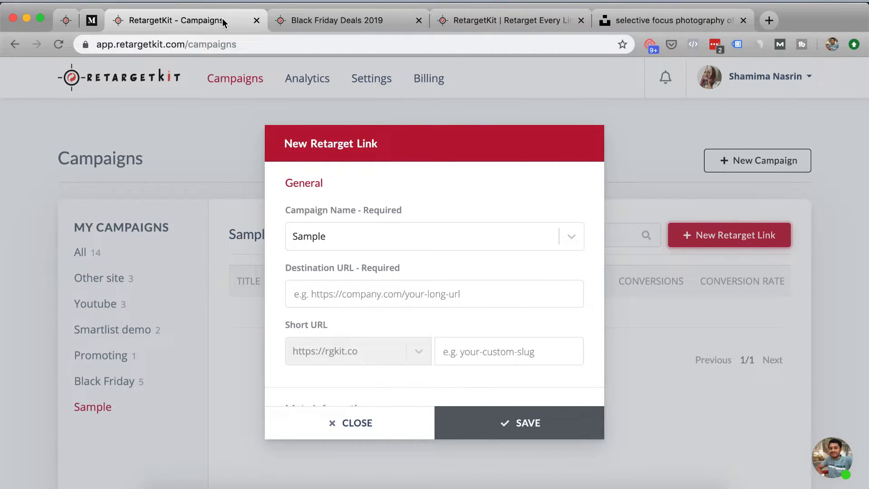
pyautogui.click(381, 298)
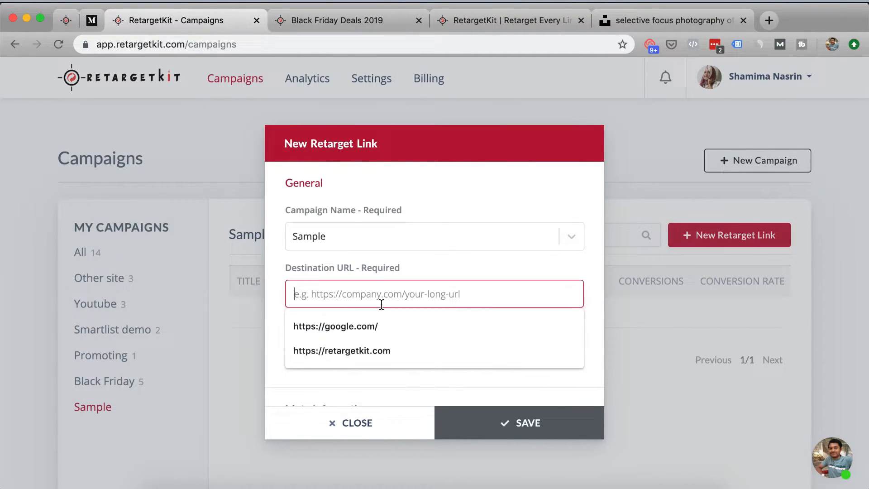
pyautogui.press('super+v')
# - Review the new link's meta title, description and image, and save the retarget link
pyautogui.click(475, 189)
pyautogui.click(453, 228)
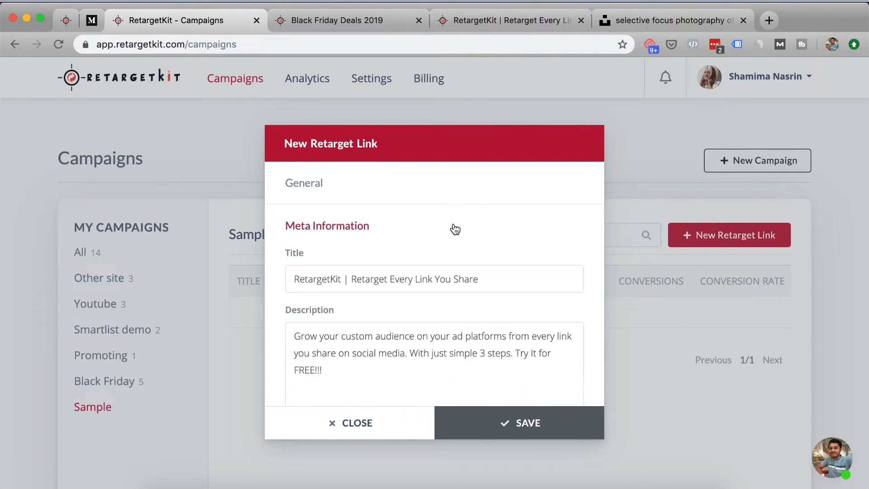
pyautogui.scroll(-5, 442, 301)
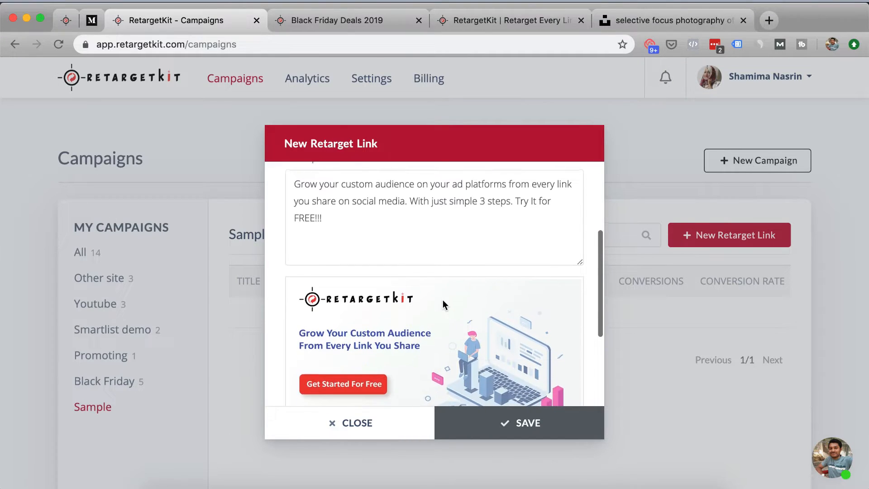
pyautogui.scroll(-5, 479, 319)
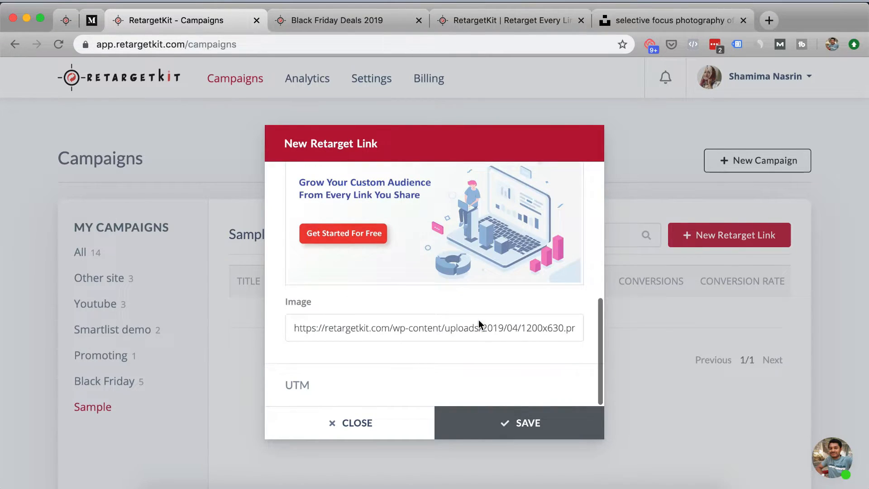
pyautogui.click(494, 427)
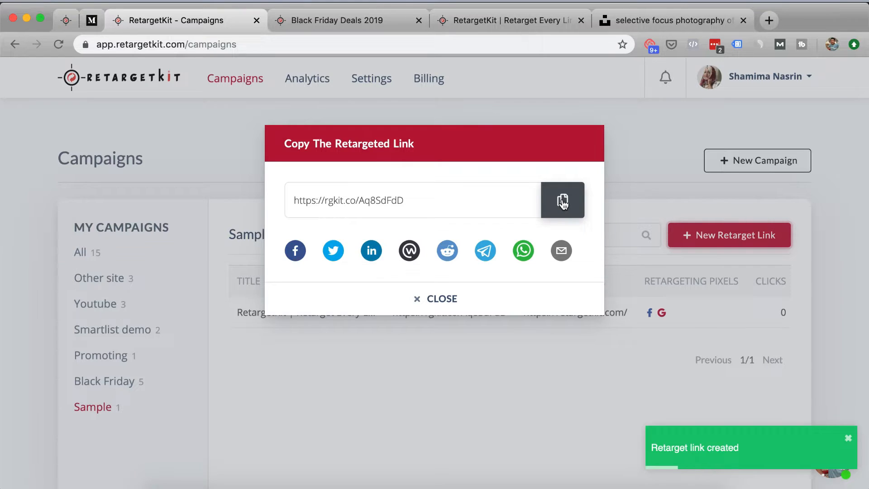
pyautogui.click(462, 305)
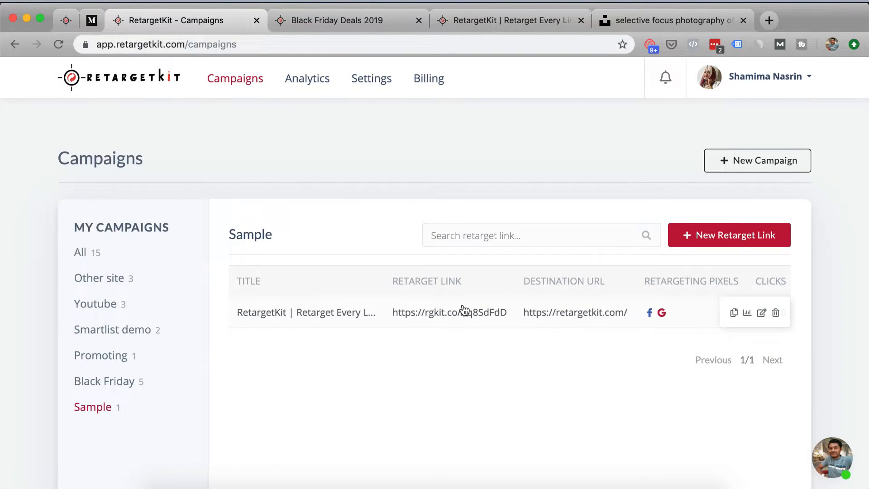
# - Copy the Sample campaign's SmartList link and view the published page in a new browser tab
pyautogui.moveTo(157, 418)
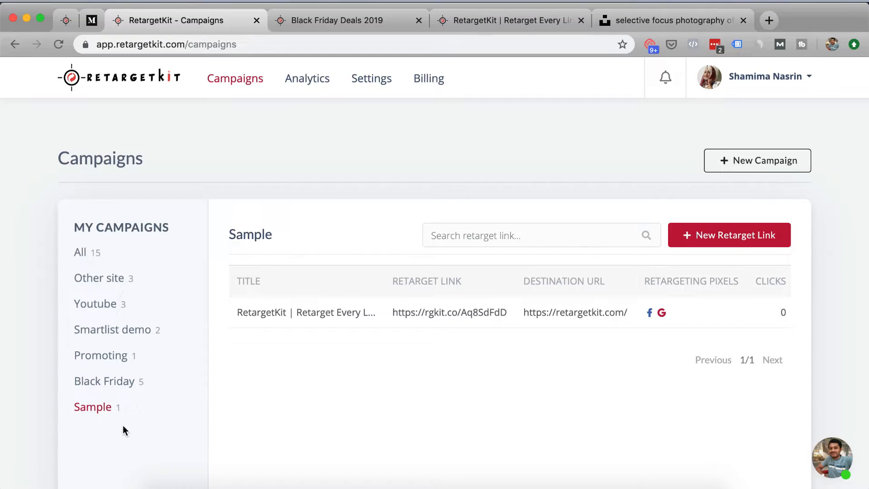
pyautogui.click(172, 414)
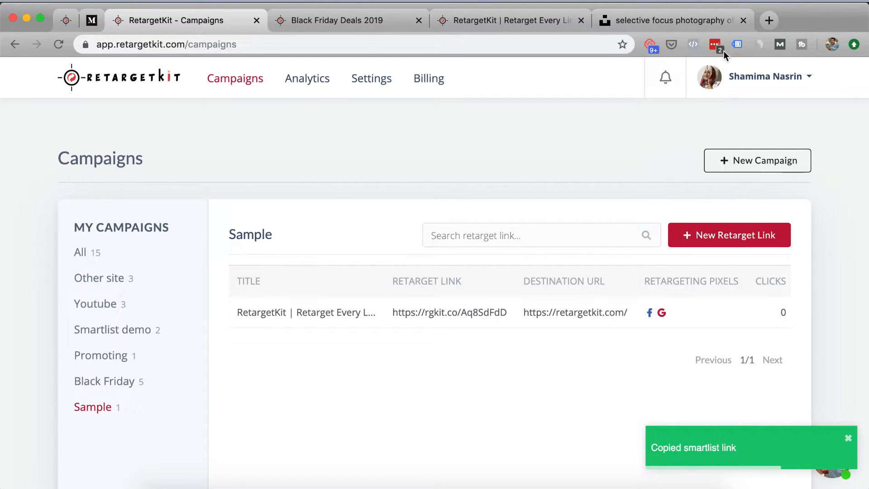
pyautogui.click(767, 21)
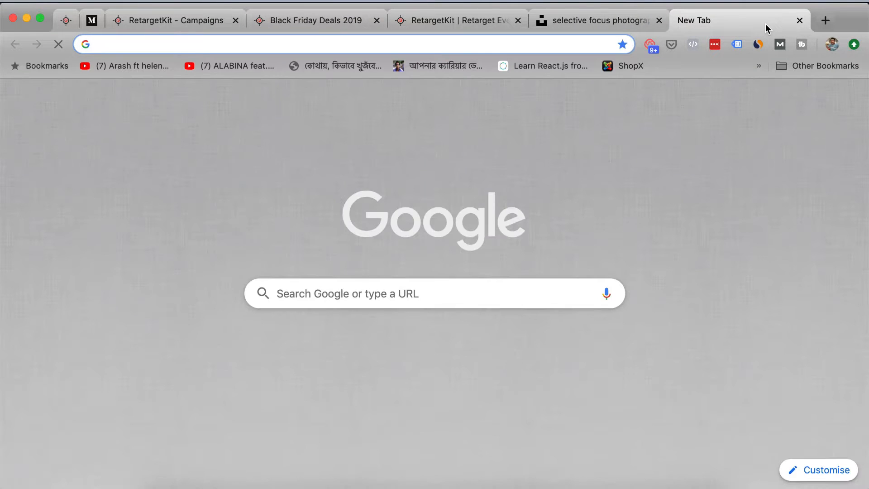
pyautogui.press('super+v')
pyautogui.press('Return')
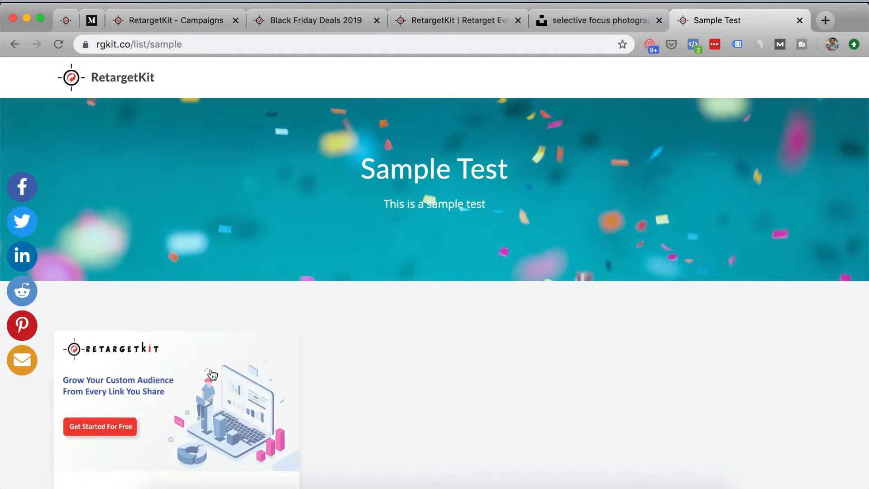
pyautogui.scroll(-5, 204, 380)
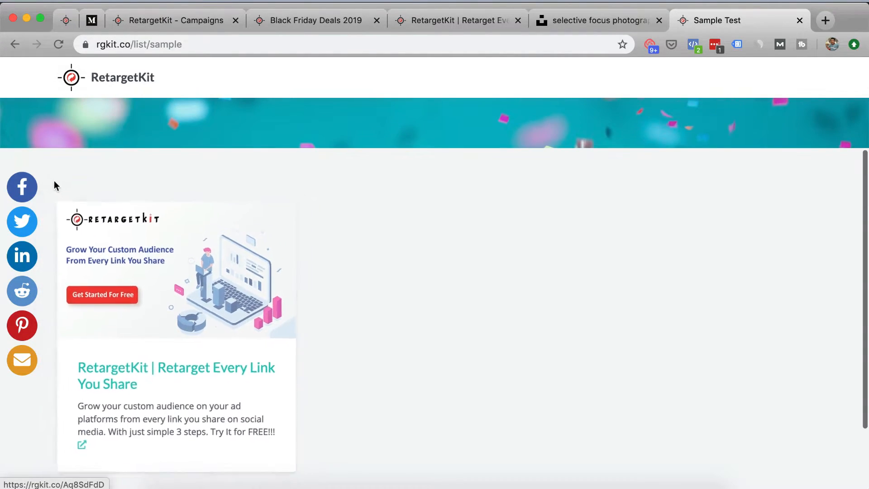
# - Preview the Sample Test SmartList as a Facebook share and leave the share window without posting
pyautogui.click(24, 187)
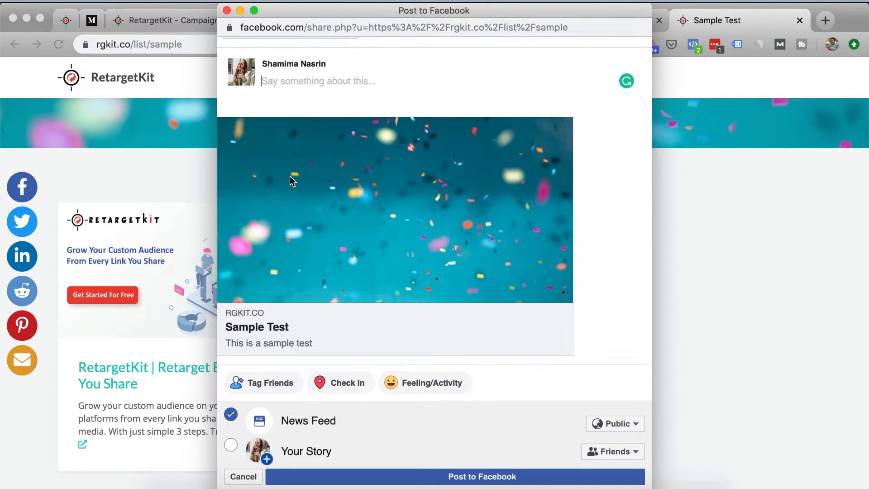
pyautogui.click(227, 11)
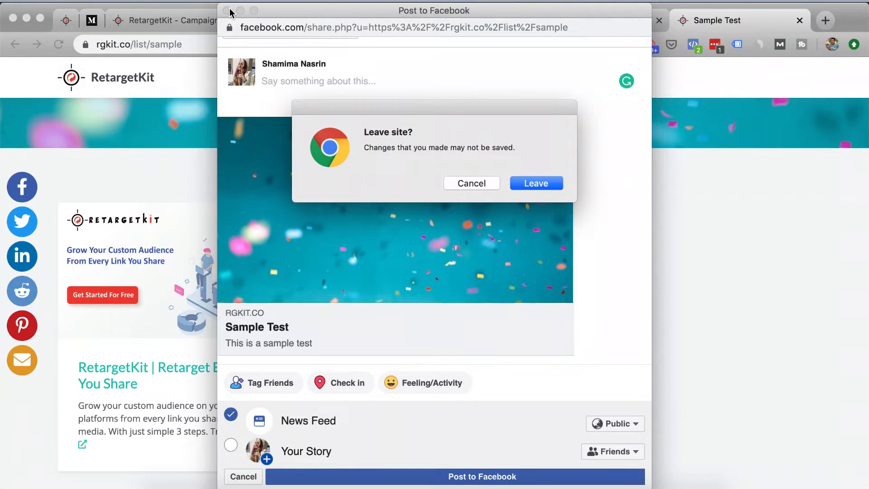
pyautogui.click(561, 186)
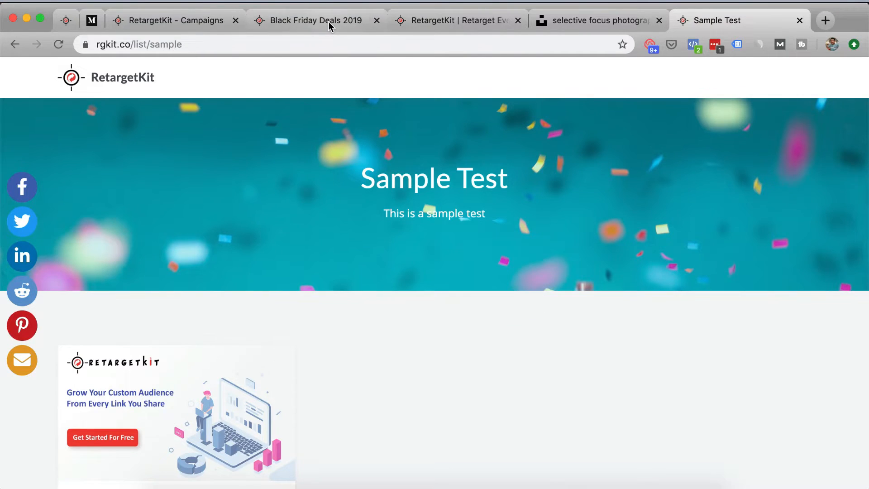
# - Look through the links on the Black Friday Deals 2019 SmartList page down to its footer
pyautogui.click(329, 22)
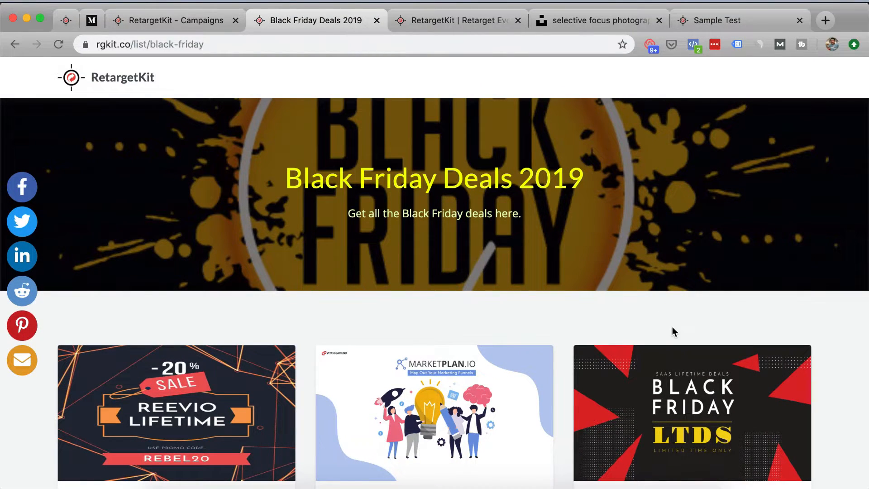
pyautogui.scroll(-15, 672, 332)
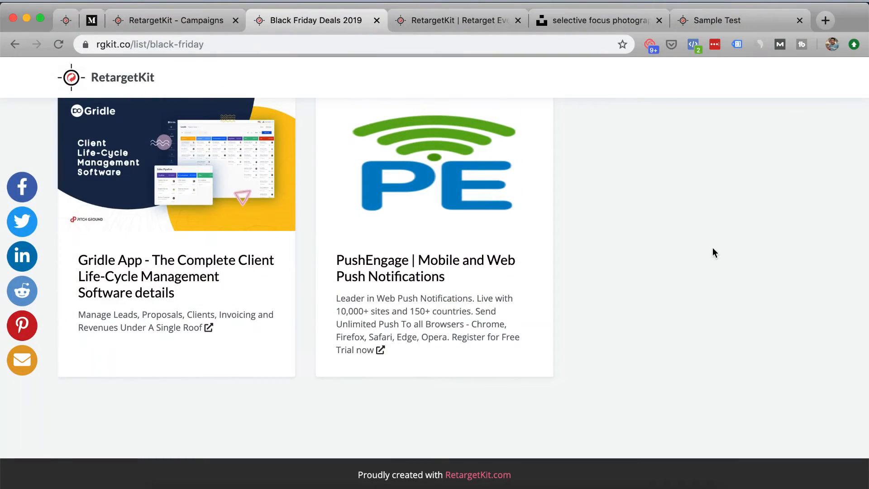
# - Inspect the Black Friday Deals 2019 page with developer tools and compare its desktop layout with the iPhone mobile layout
pyautogui.rightClick(713, 247)
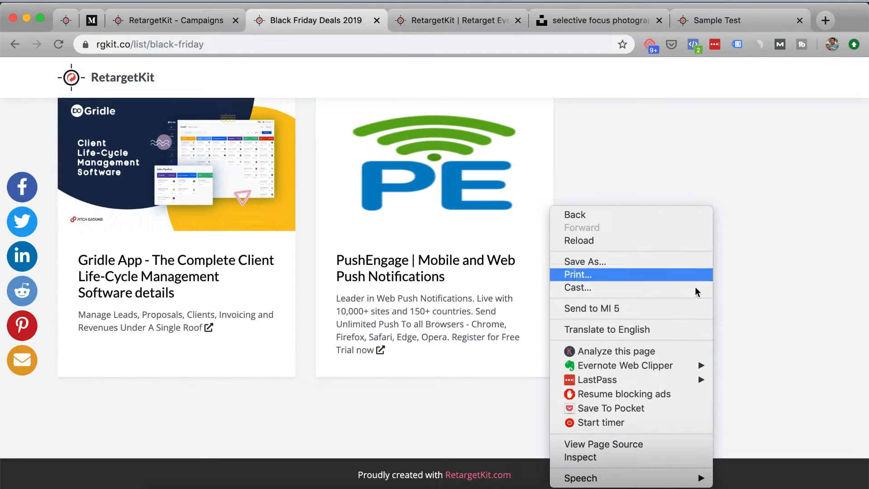
pyautogui.click(648, 459)
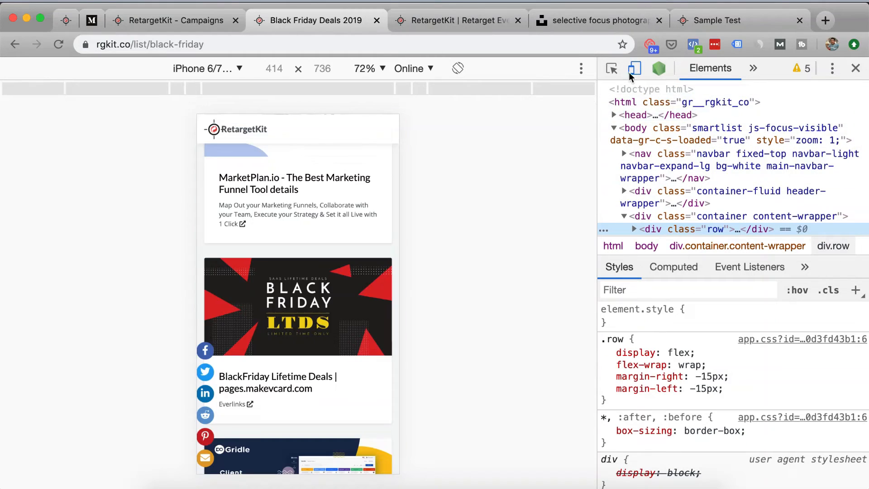
pyautogui.scroll(10, 294, 194)
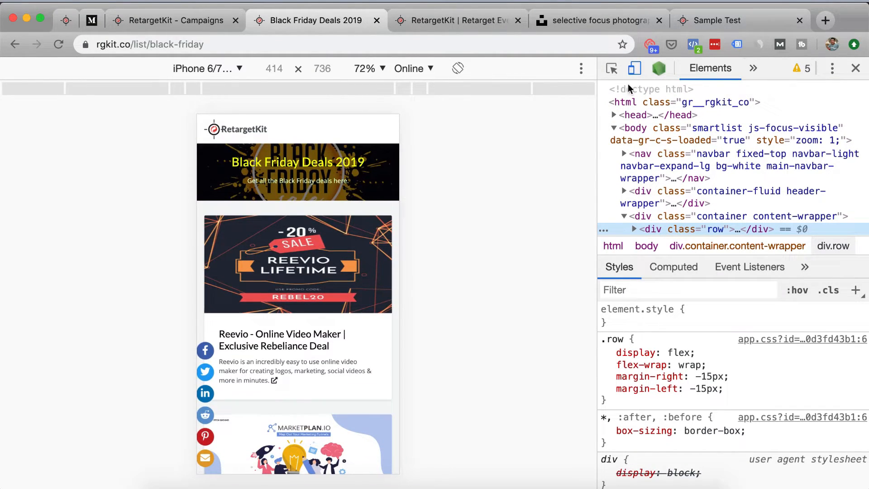
pyautogui.click(634, 70)
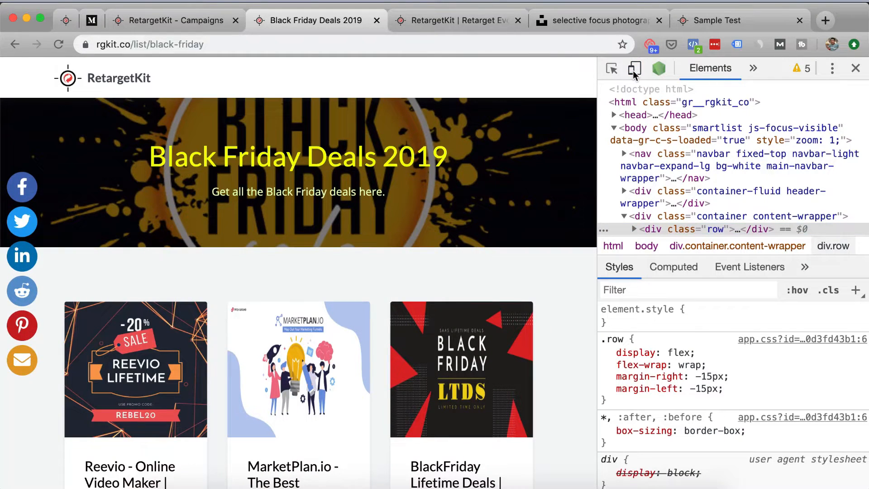
pyautogui.click(634, 69)
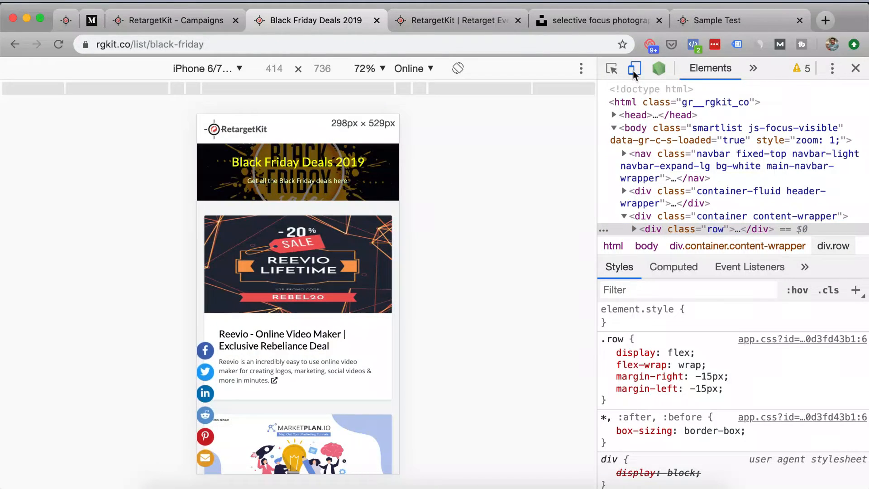
# - Look through the SmartList in the mobile layout down to the PushEngage link, then close the developer tools and return to the page header
pyautogui.scroll(-7, 301, 204)
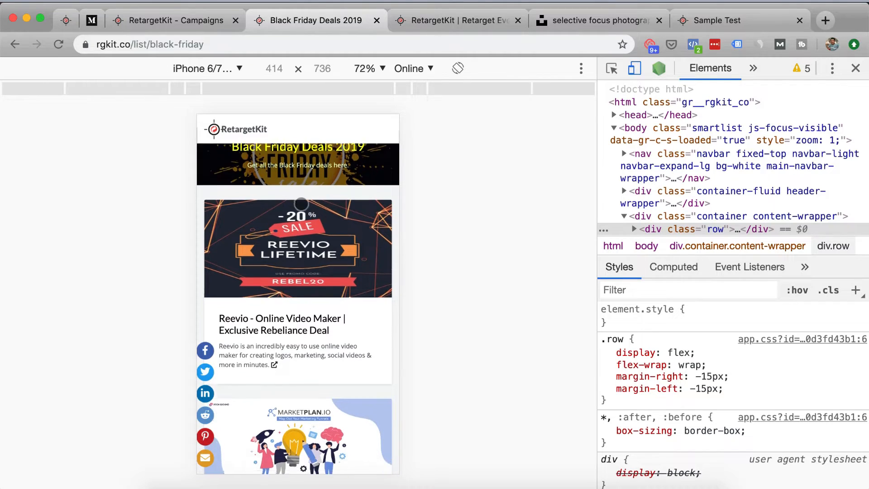
pyautogui.scroll(-5, 301, 203)
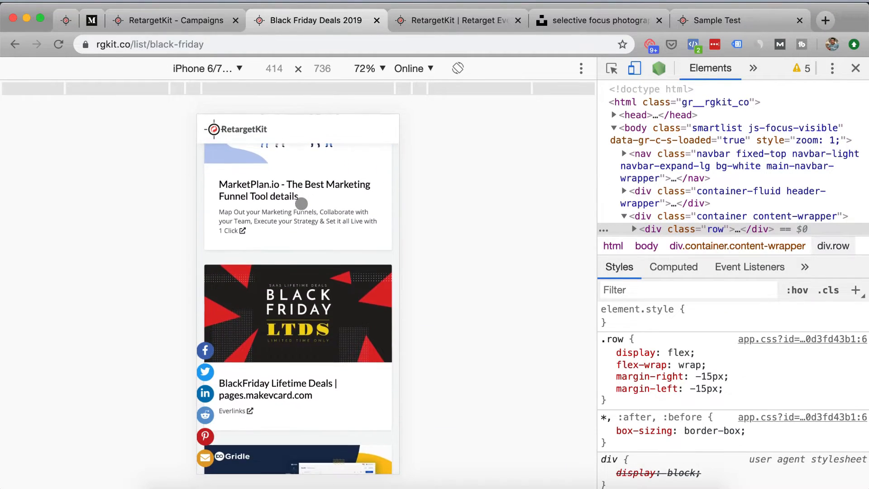
pyautogui.scroll(-4, 301, 203)
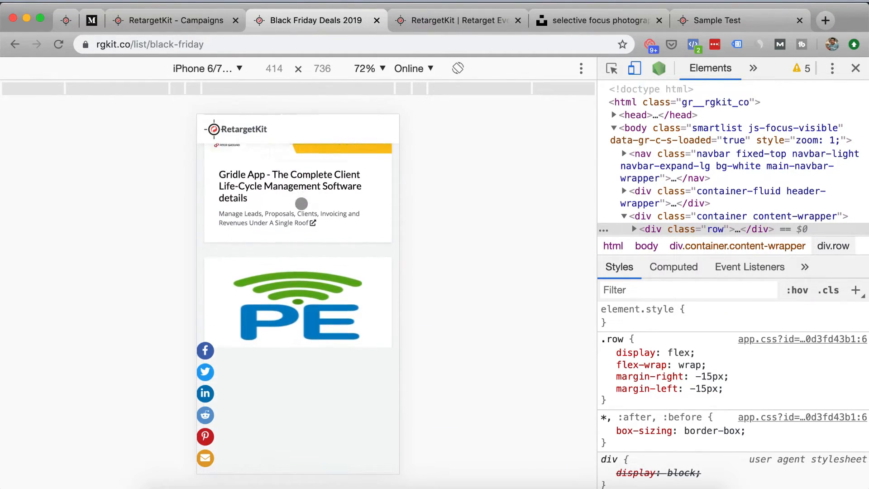
pyautogui.scroll(1, 320, 366)
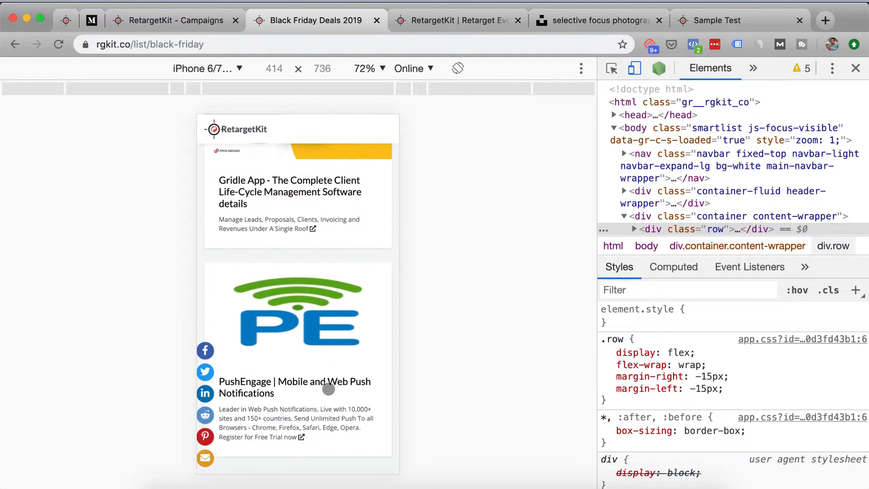
pyautogui.click(636, 68)
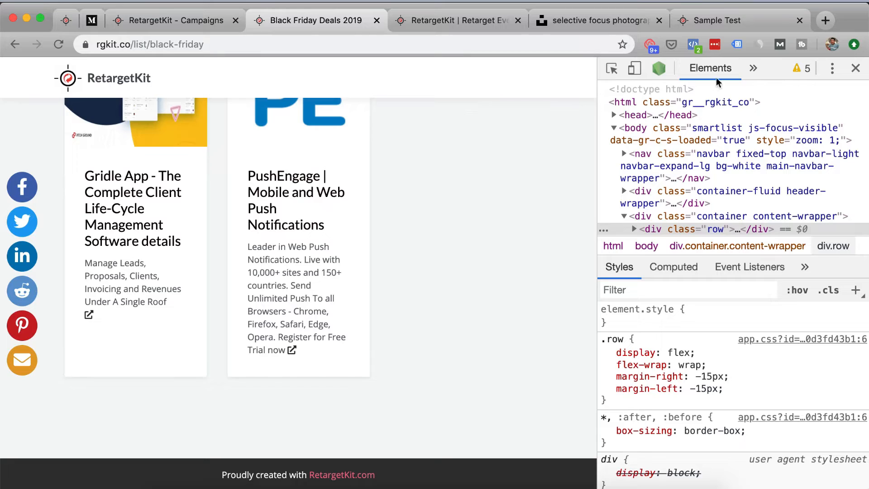
pyautogui.click(855, 68)
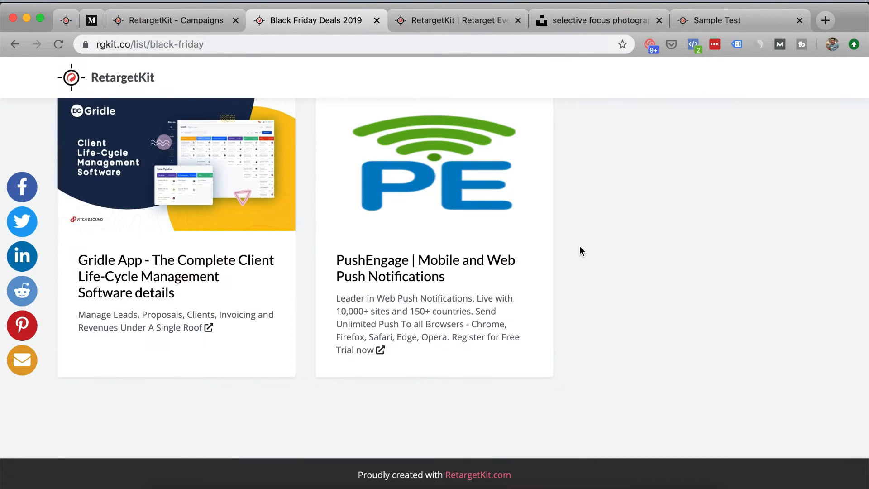
pyautogui.scroll(10, 579, 246)
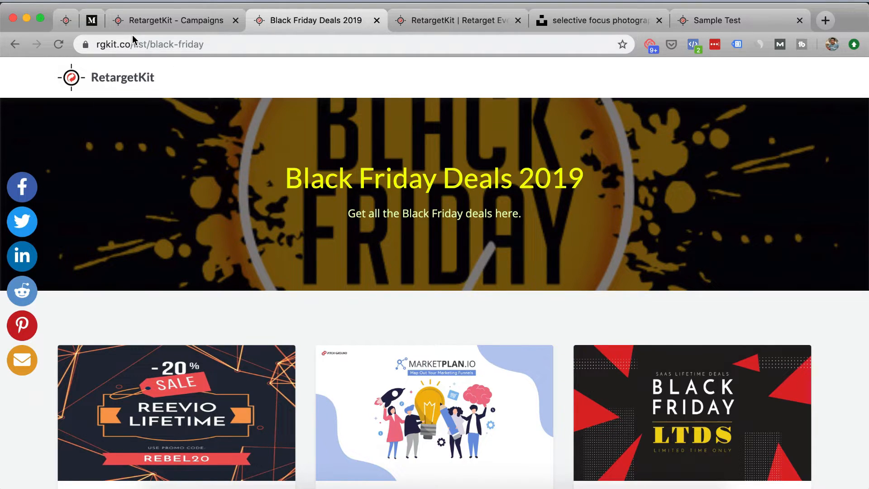
# - Return to the RetargetKit campaigns page and copy the Sample campaign's SmartList link
pyautogui.click(175, 21)
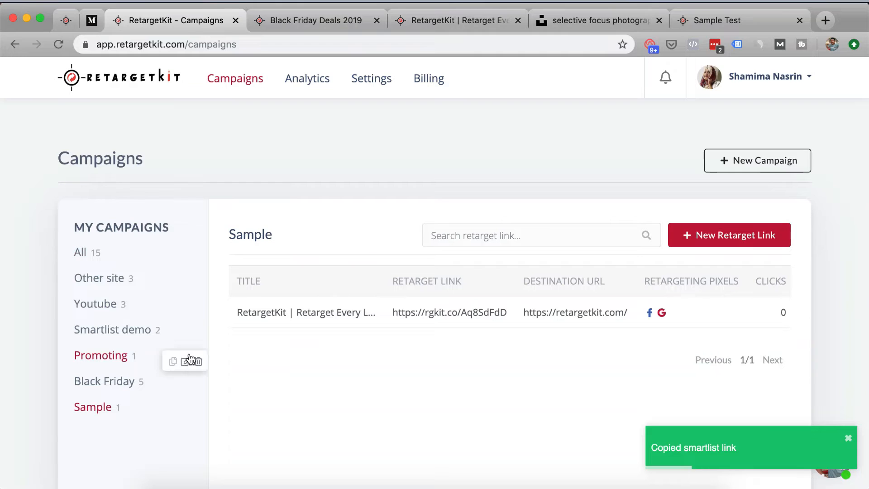
pyautogui.moveTo(165, 412)
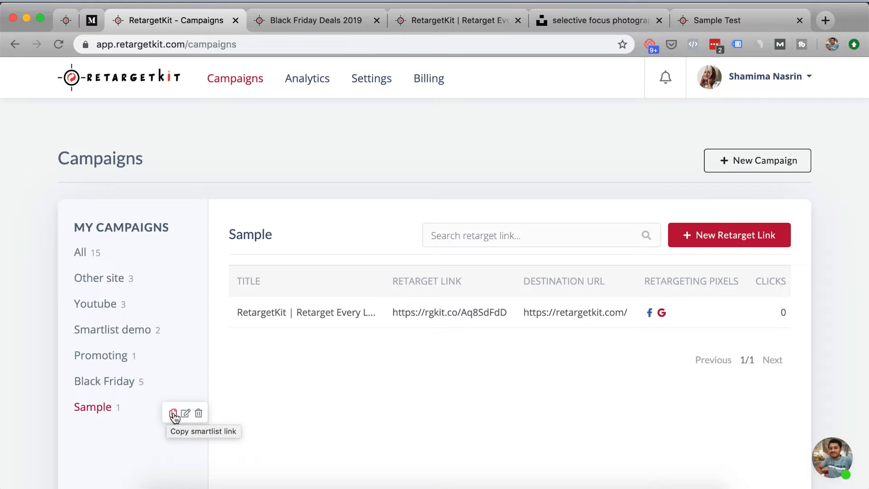
pyautogui.click(173, 414)
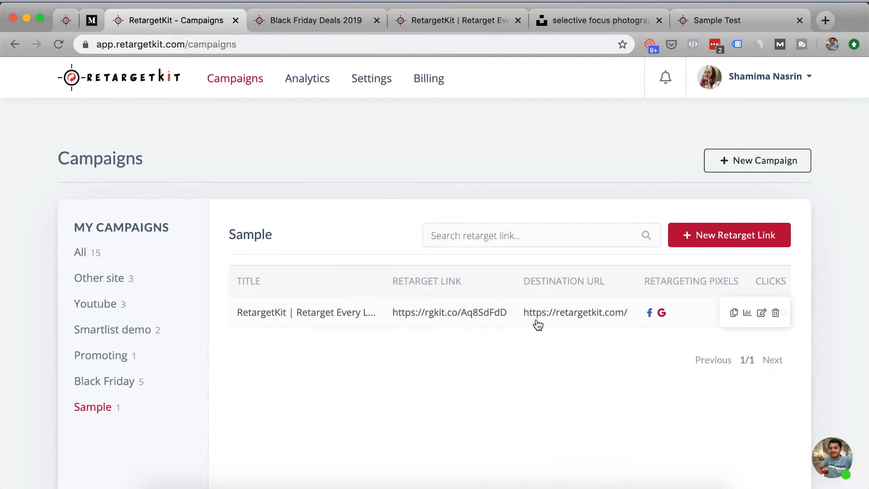
# - Examine the click and conversion columns for the retarget links in the Sample and Black Friday campaigns
pyautogui.hscroll(6, 537, 324)
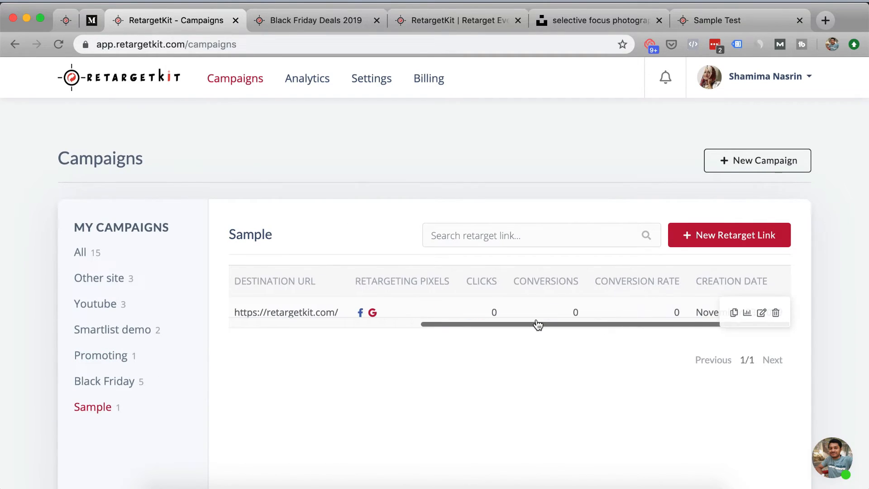
pyautogui.click(130, 388)
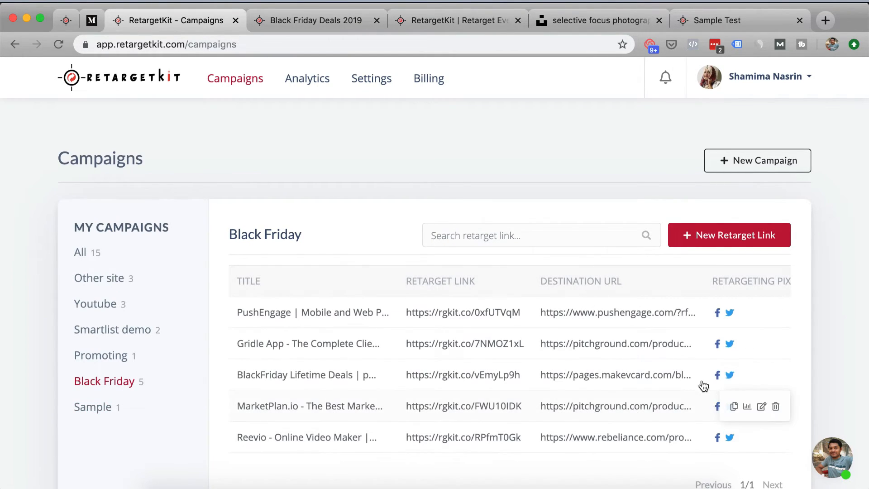
pyautogui.hscroll(6, 661, 327)
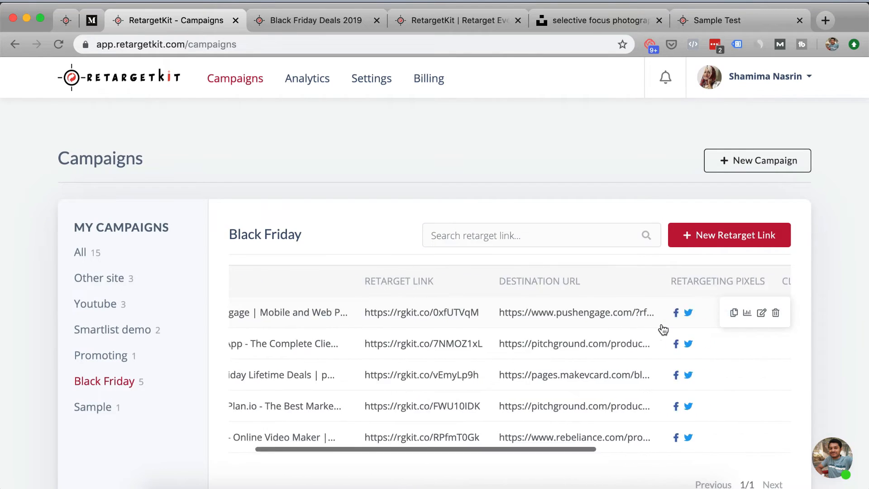
pyautogui.hscroll(1, 662, 329)
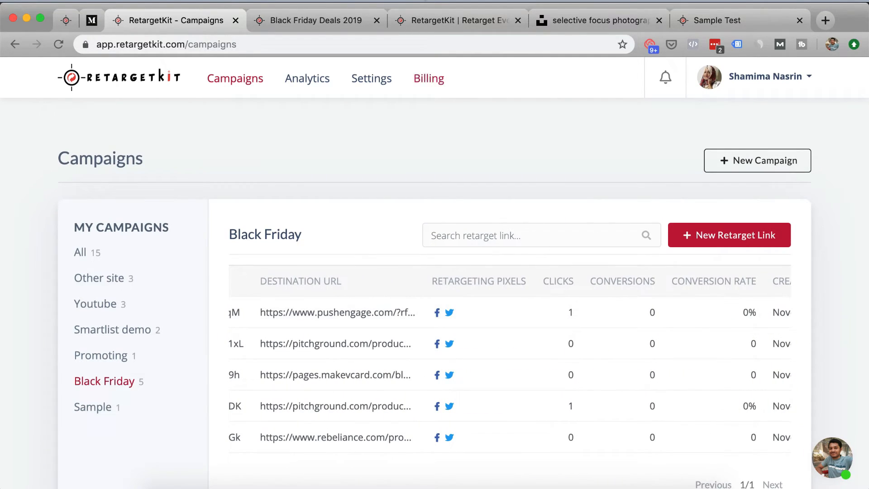
# - Open the Gridle App link from the Black Friday Deals 2019 SmartList and look over its destination page
pyautogui.click(337, 19)
pyautogui.scroll(-10, 326, 252)
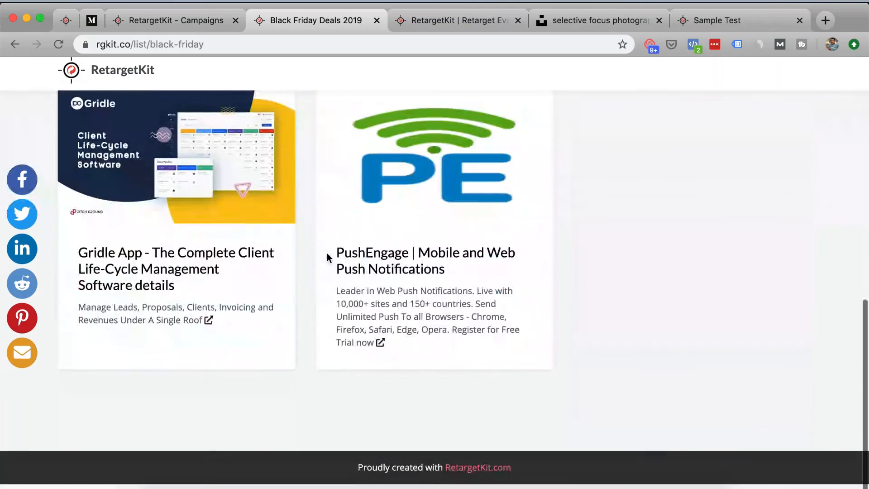
pyautogui.scroll(3, 327, 252)
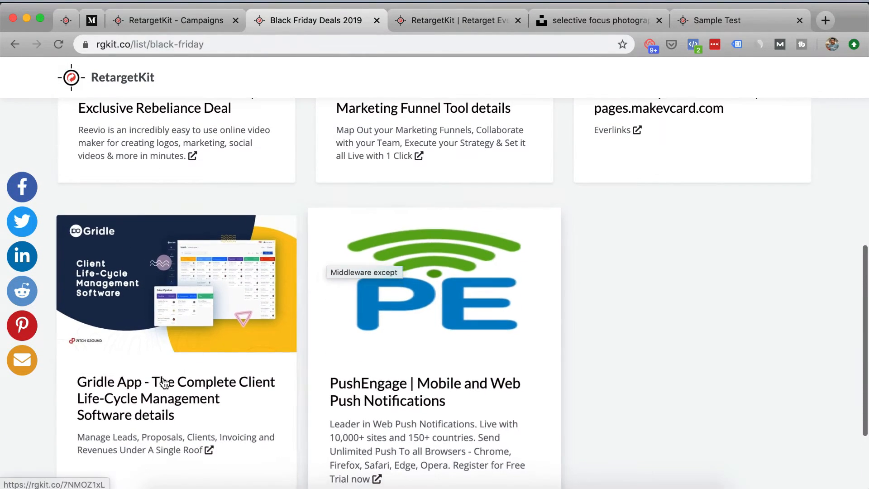
pyautogui.click(164, 383)
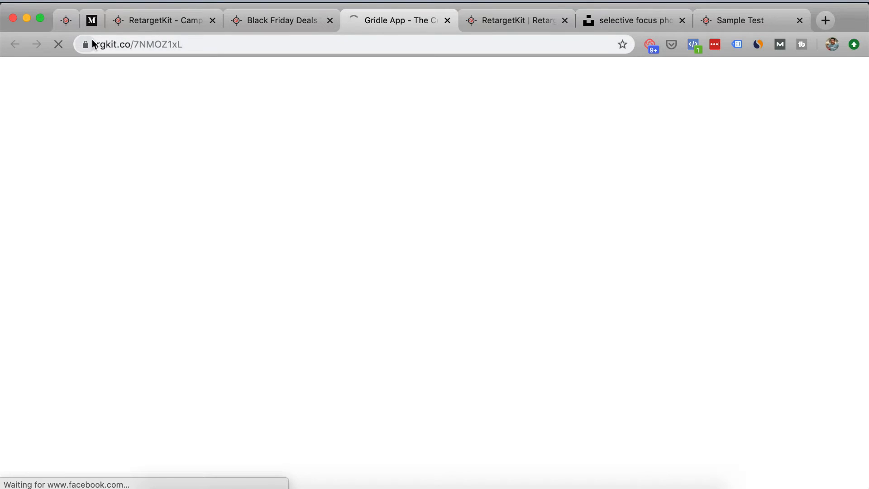
pyautogui.moveTo(99, 42); pyautogui.dragTo(186, 43)
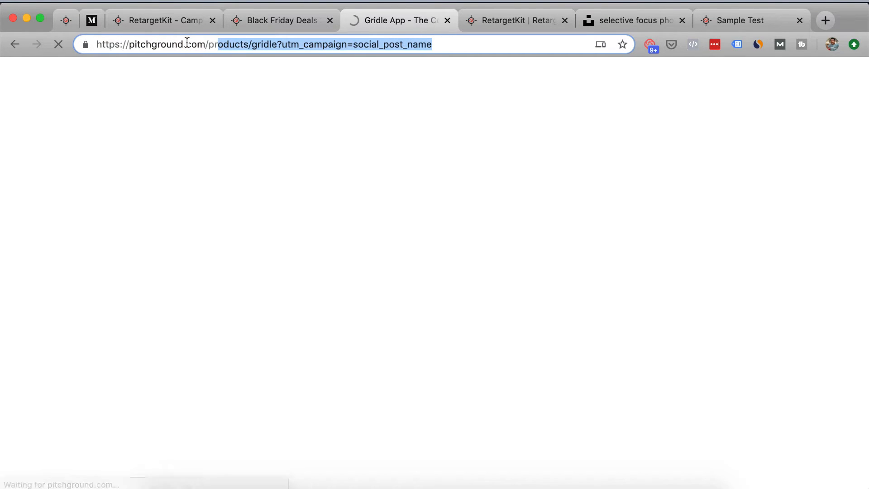
pyautogui.click(190, 113)
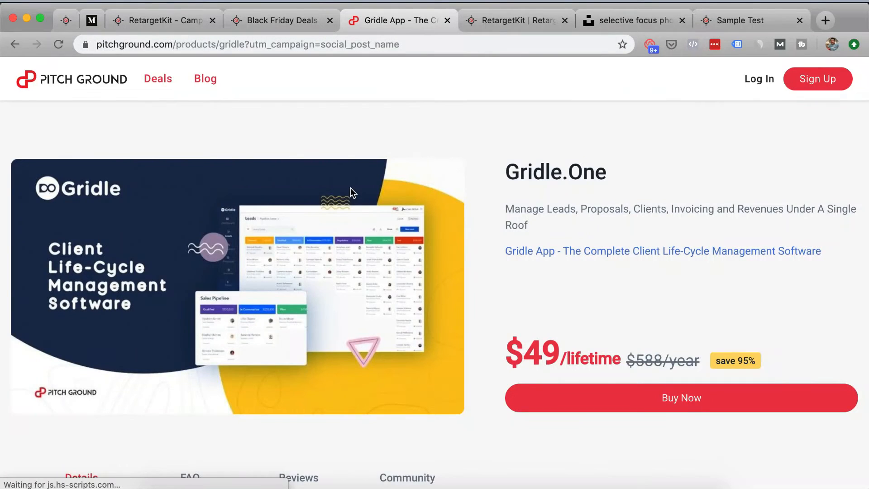
pyautogui.scroll(-15, 350, 187)
pyautogui.scroll(12, 350, 187)
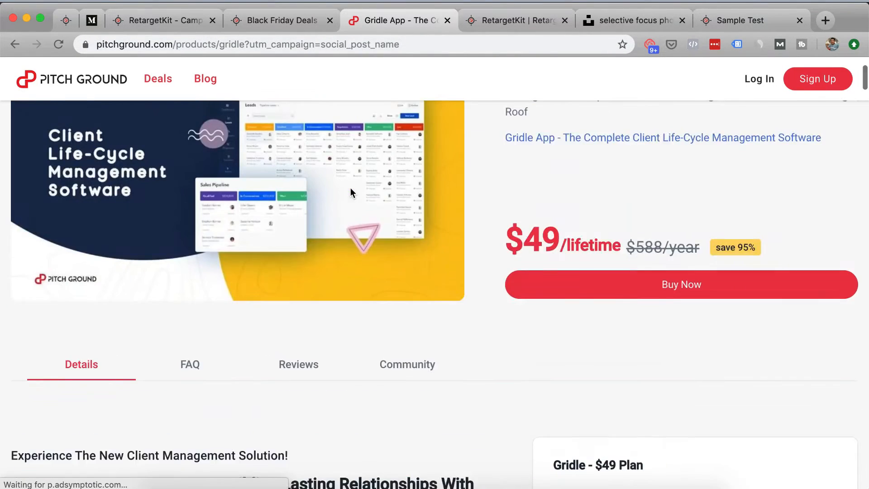
# - Reload the RetargetKit campaigns page and check the Gridle App link's clicks in the list of all links
pyautogui.click(122, 23)
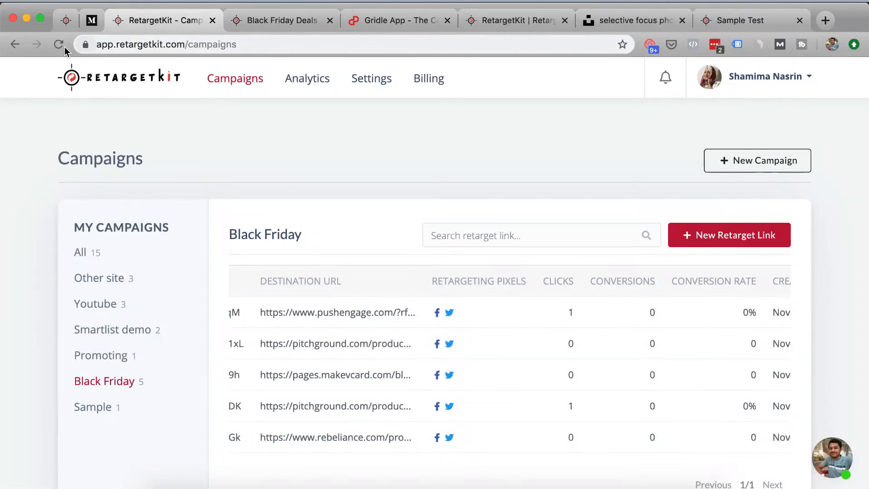
pyautogui.click(62, 47)
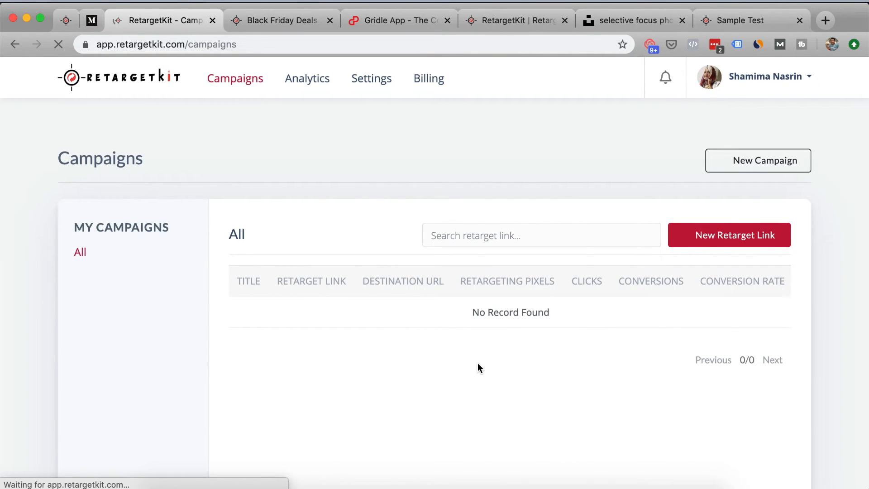
pyautogui.scroll(-5, 478, 366)
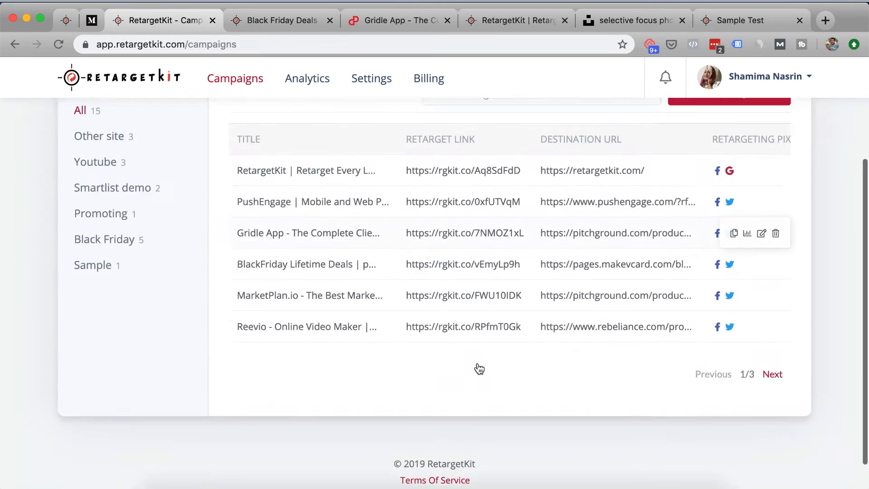
pyautogui.scroll(-1, 479, 368)
pyautogui.hscroll(10, 528, 266)
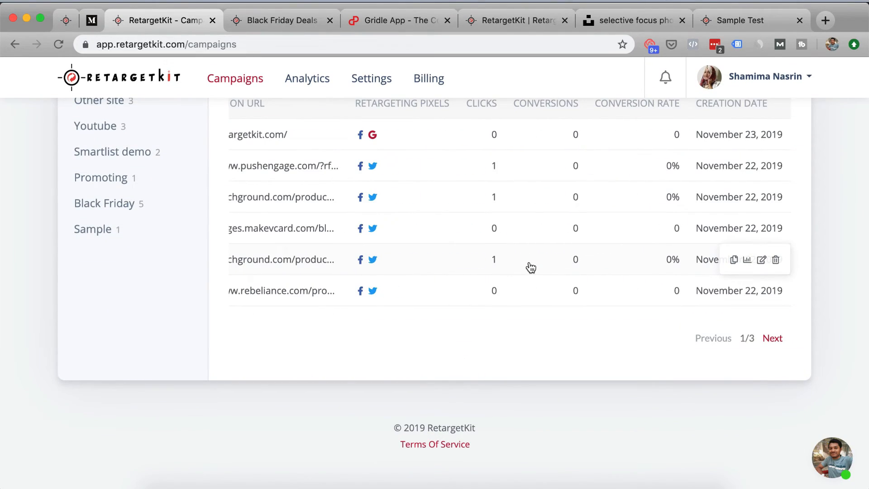
pyautogui.hscroll(-5, 531, 192)
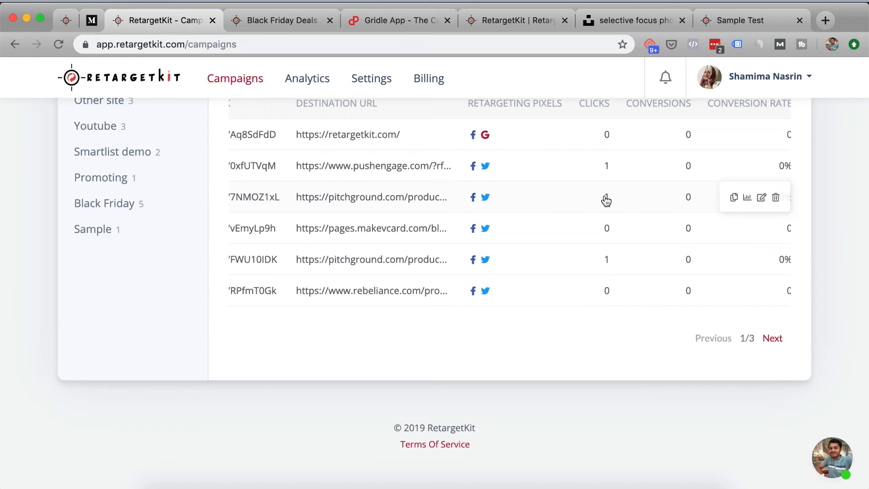
pyautogui.scroll(4, 612, 200)
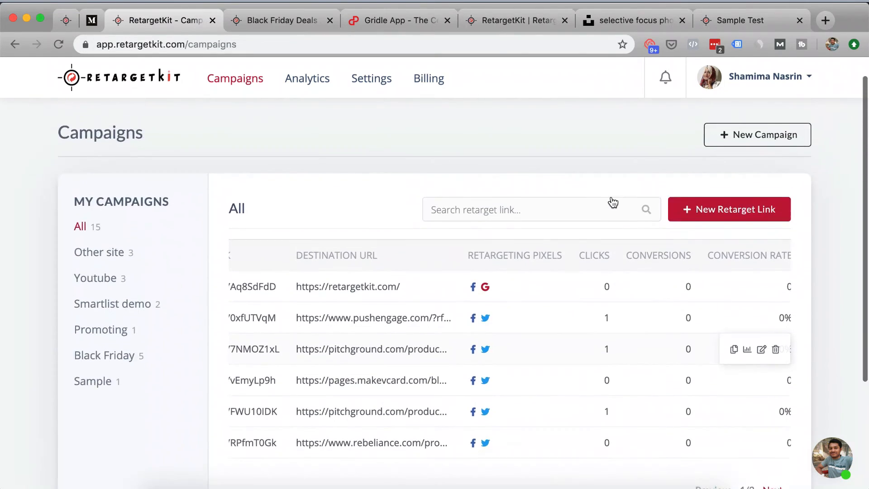